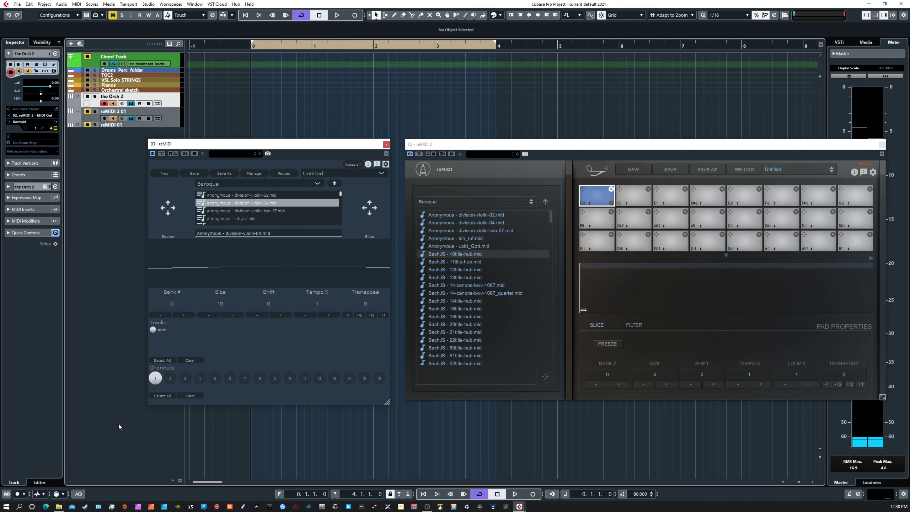
Reposition the two reMIDI plugin windows side by side and browse up to the Factory MIDI folder in the older reMIDI.
{"action": "left_click_drag", "start_coordinate": [315, 144], "coordinate": [264, 146]}
{"action": "left_click_drag", "start_coordinate": [496, 145], "coordinate": [442, 148]}
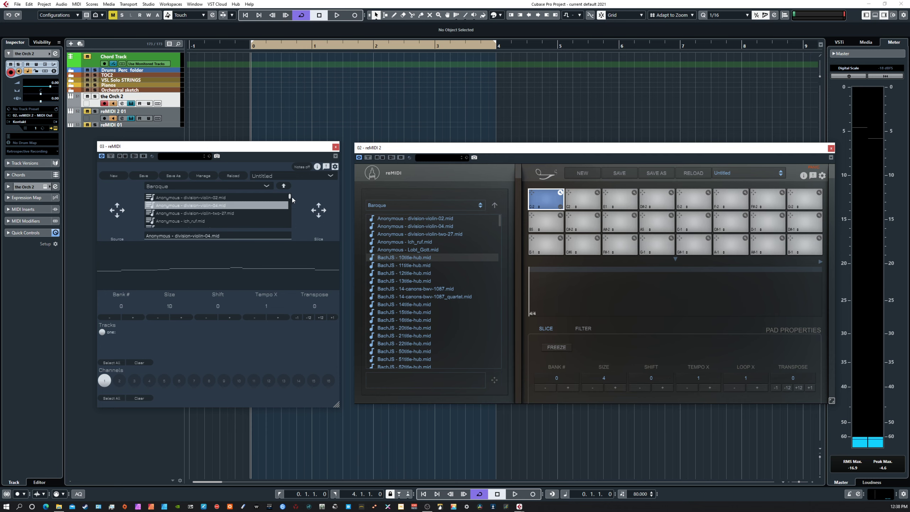
{"action": "mouse_move", "coordinate": [290, 196]}
{"action": "left_mouse_down"}
{"action": "mouse_move", "coordinate": [291, 233]}
{"action": "mouse_move", "coordinate": [290, 194]}
{"action": "left_mouse_up"}
{"action": "left_click", "coordinate": [283, 186]}
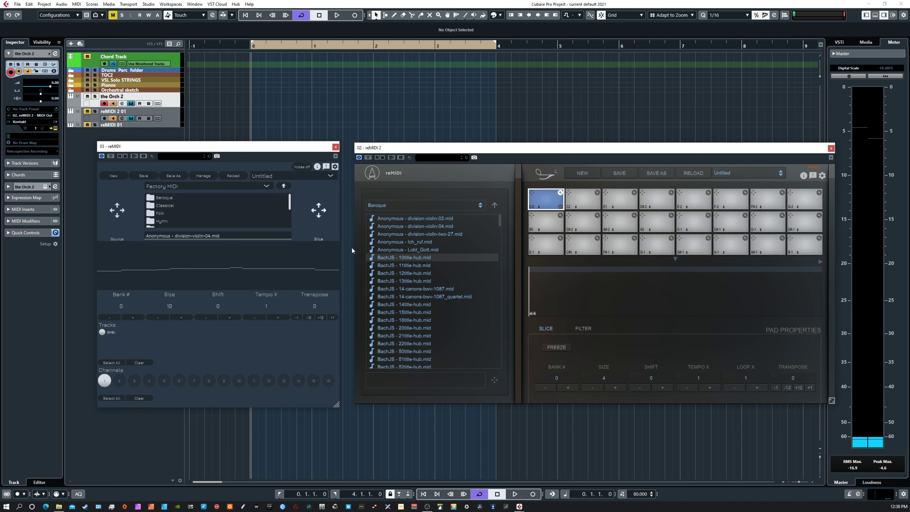
{"action": "mouse_move", "coordinate": [499, 222]}
{"action": "left_mouse_down"}
{"action": "mouse_move", "coordinate": [495, 343]}
{"action": "mouse_move", "coordinate": [495, 218]}
{"action": "left_mouse_up"}
{"action": "left_click_drag", "start_coordinate": [412, 148], "coordinate": [406, 144]}
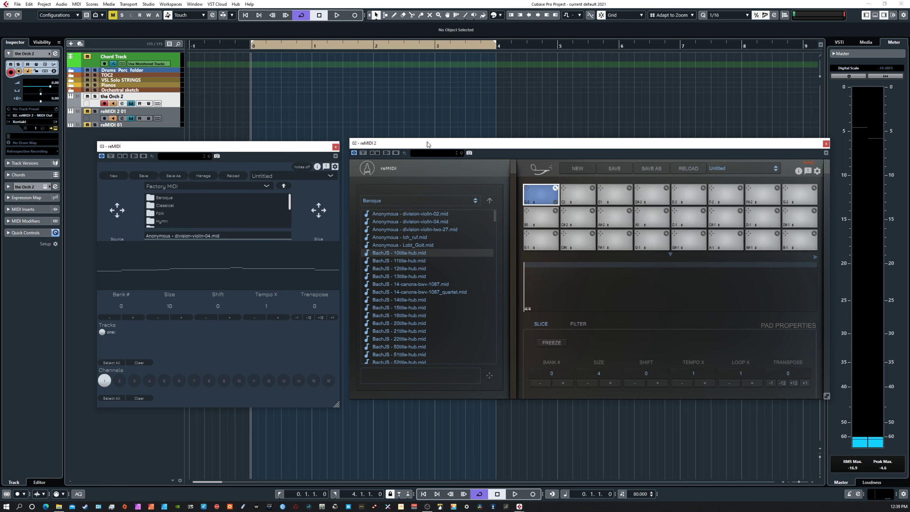
{"action": "left_click_drag", "start_coordinate": [427, 145], "coordinate": [425, 148]}
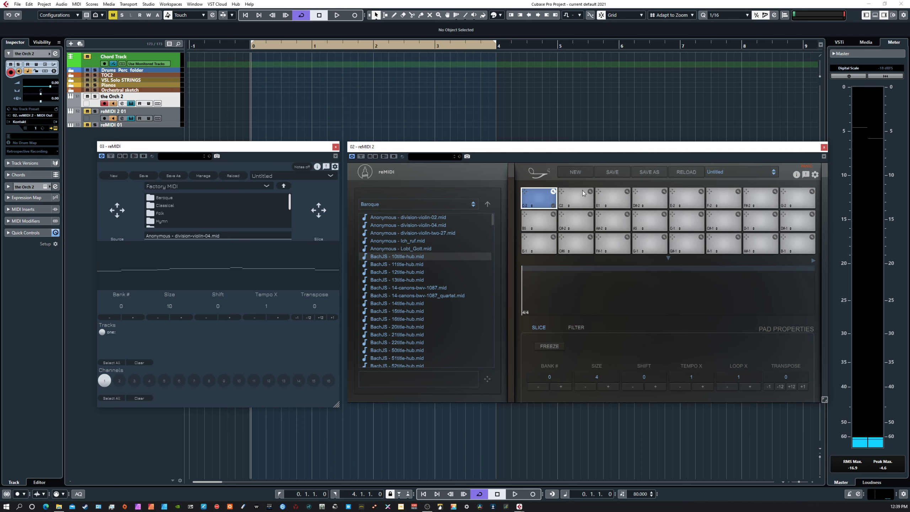
Load BachJS - 10title-hub.mid onto reMIDI 2's first pad, and view the Factory MIDI folders before reopening Baroque.
{"action": "left_click", "coordinate": [551, 192]}
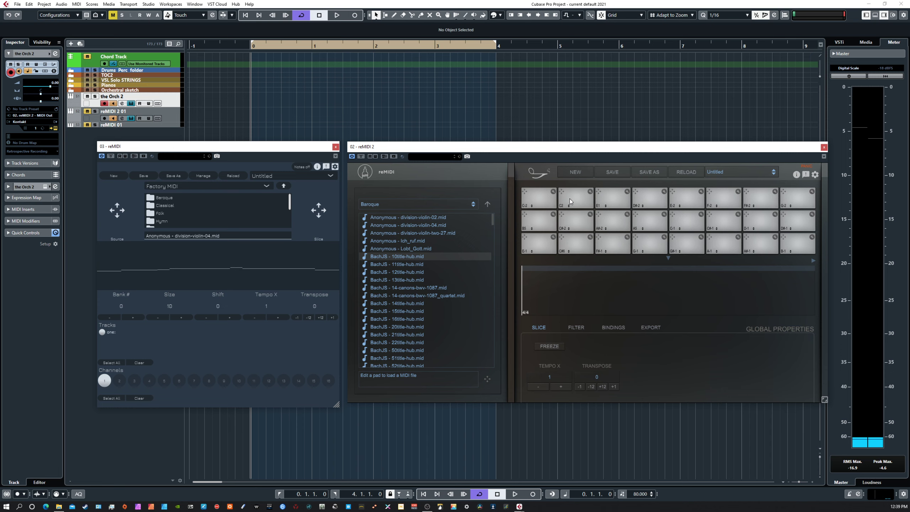
{"action": "left_click", "coordinate": [612, 202]}
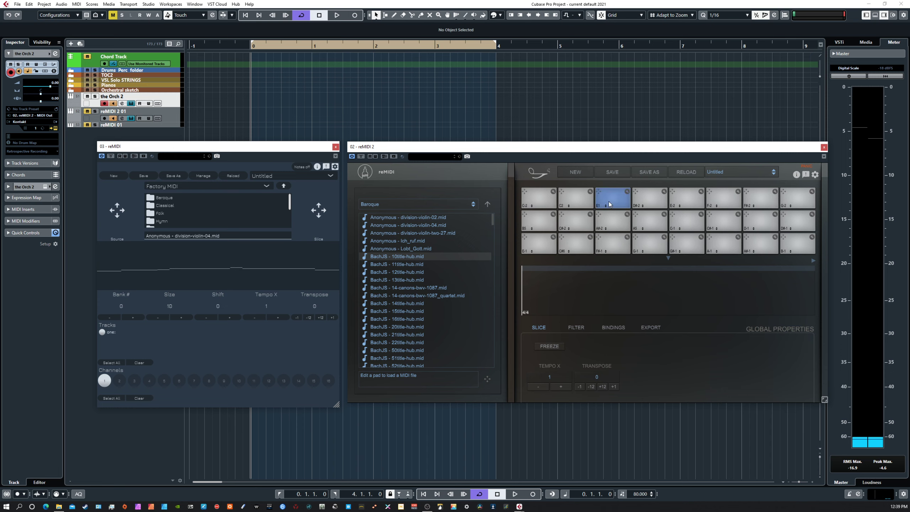
{"action": "left_click", "coordinate": [554, 192]}
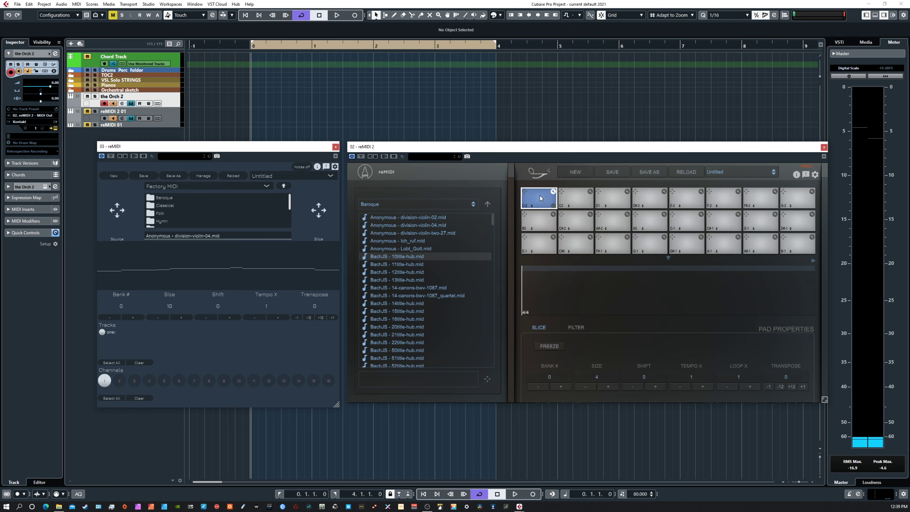
{"action": "double_click", "coordinate": [394, 257]}
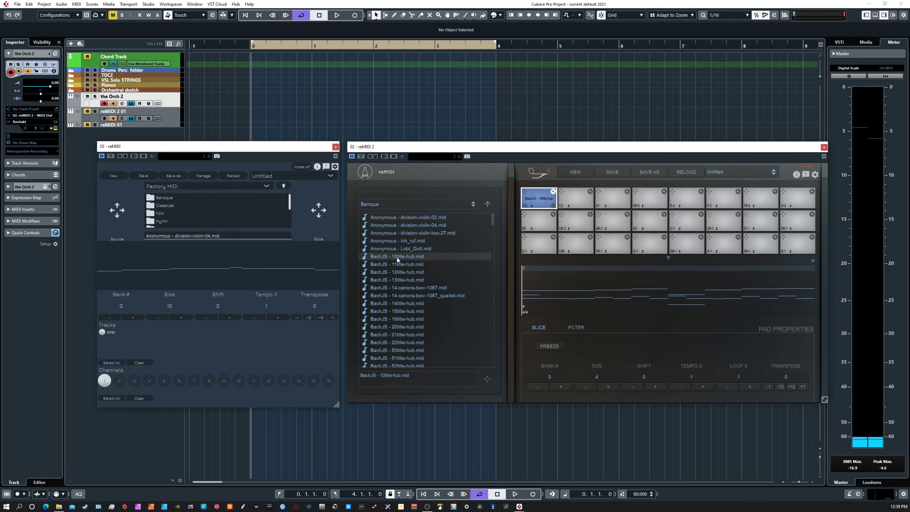
{"action": "left_click", "coordinate": [487, 204]}
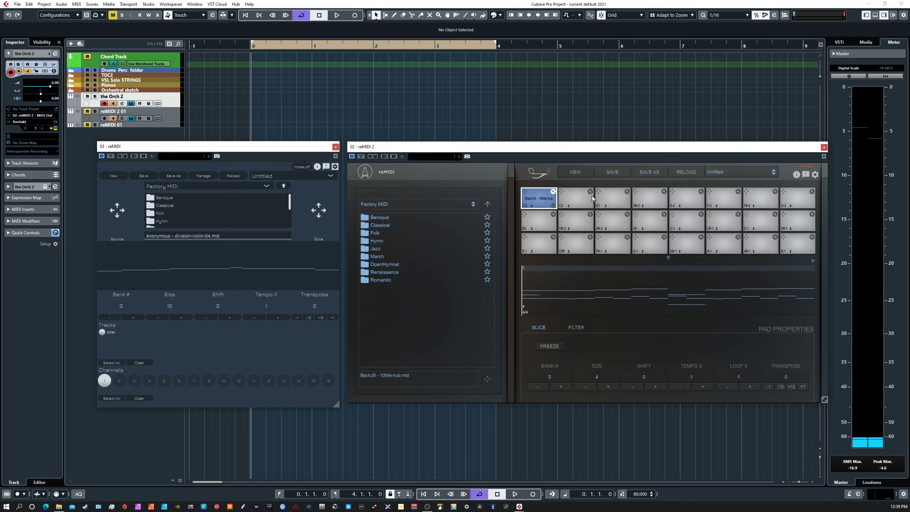
{"action": "double_click", "coordinate": [391, 217]}
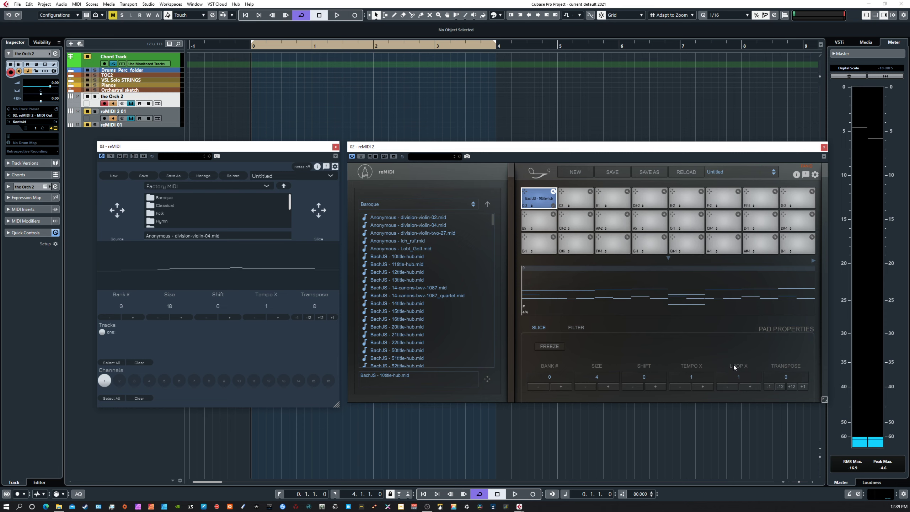
Set the first pad's slice size to 1 and Tempo X to 0.5, audition the pad, and reopen its properties.
{"action": "left_click", "coordinate": [581, 386]}
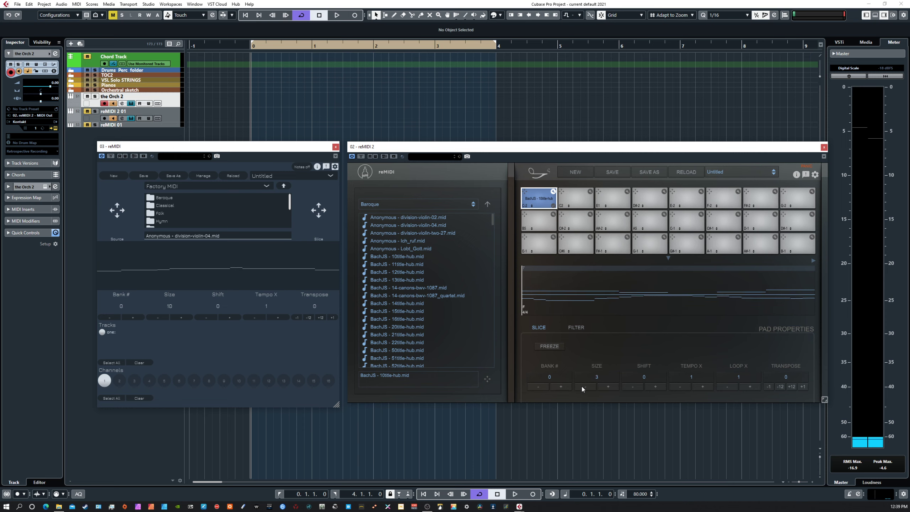
{"action": "left_click", "coordinate": [581, 386]}
{"action": "left_click", "coordinate": [581, 386]}
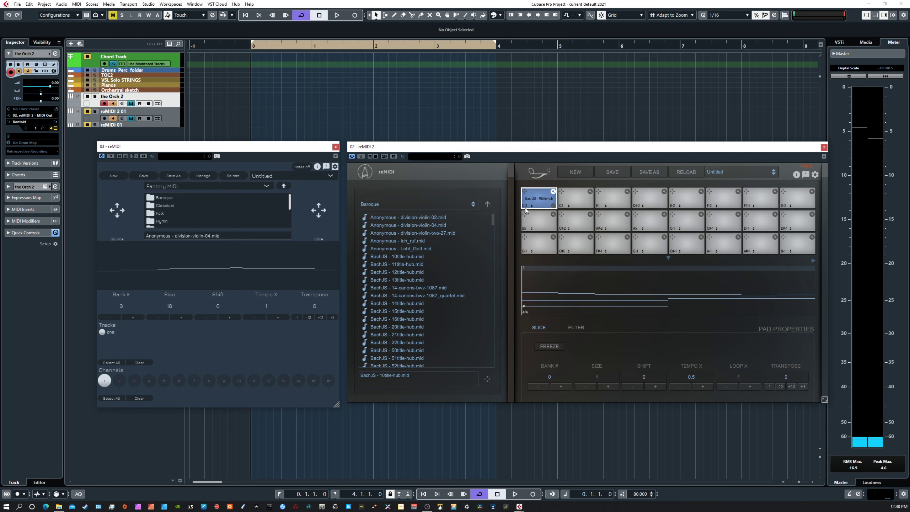
{"action": "left_click", "coordinate": [553, 192]}
{"action": "left_click", "coordinate": [541, 196]}
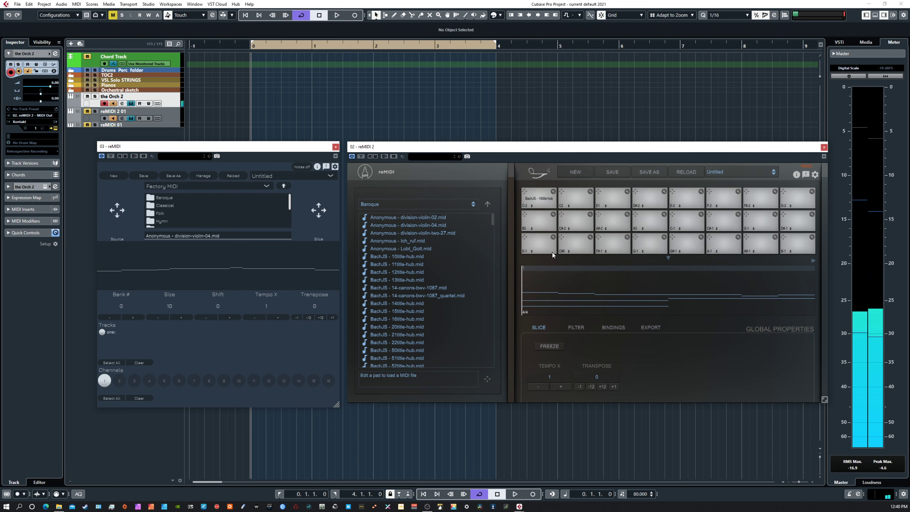
{"action": "left_click", "coordinate": [554, 194]}
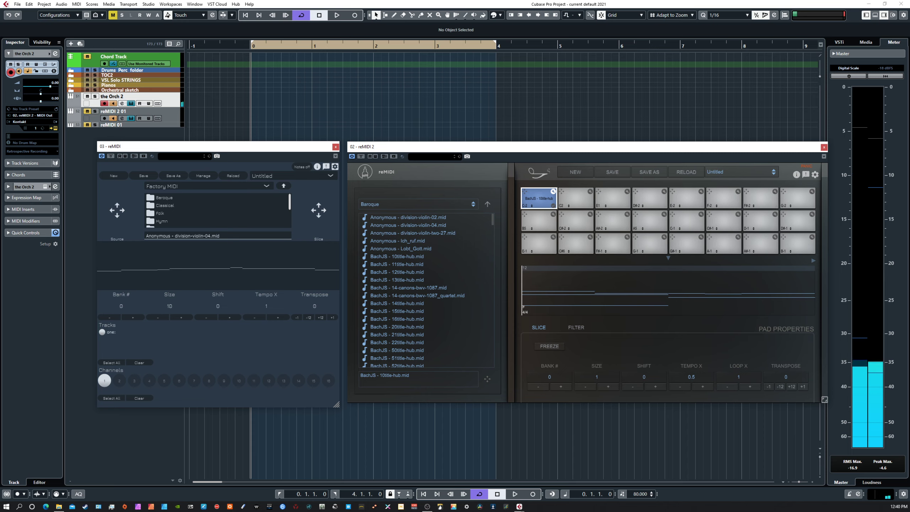
View the Orchestra Complete 2 instrument window with its STRINGS Full Staccato preset, and move it out of the way.
{"action": "left_click_drag", "start_coordinate": [280, 193], "coordinate": [193, 157]}
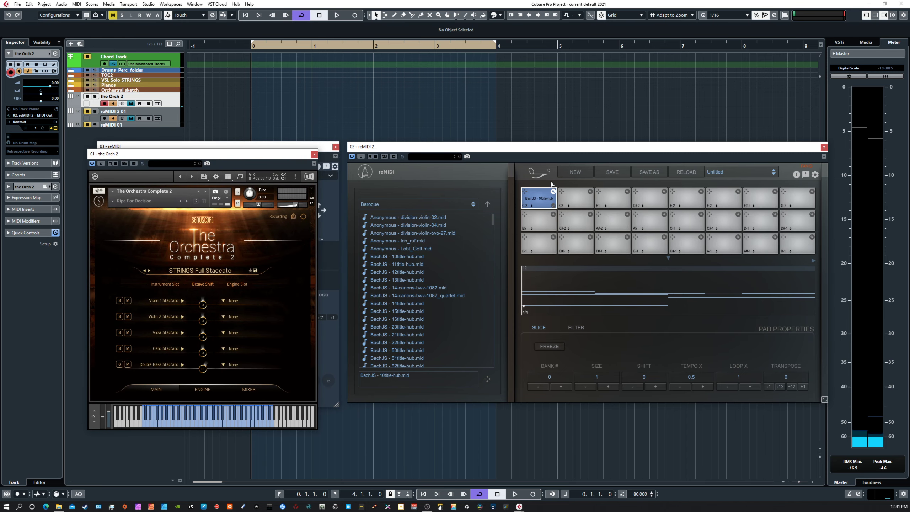
{"action": "left_click_drag", "start_coordinate": [519, 147], "coordinate": [522, 149]}
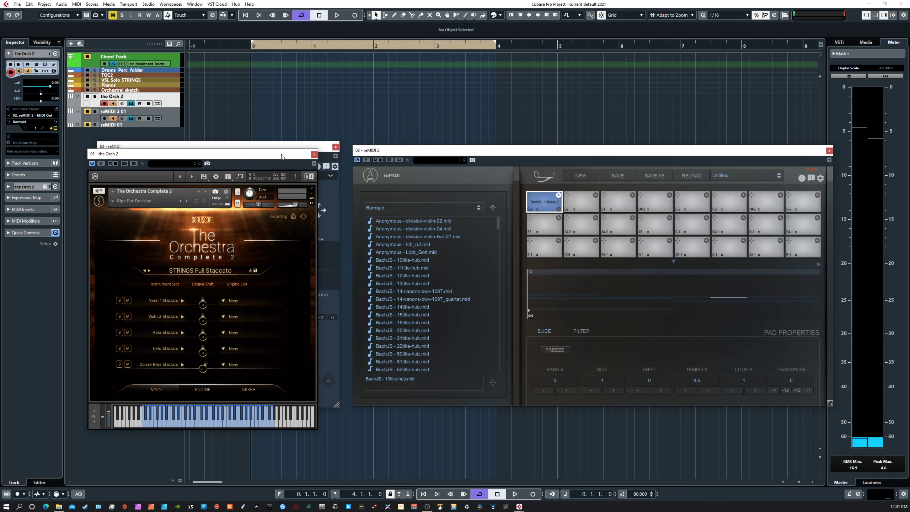
{"action": "left_click_drag", "start_coordinate": [265, 158], "coordinate": [257, 129]}
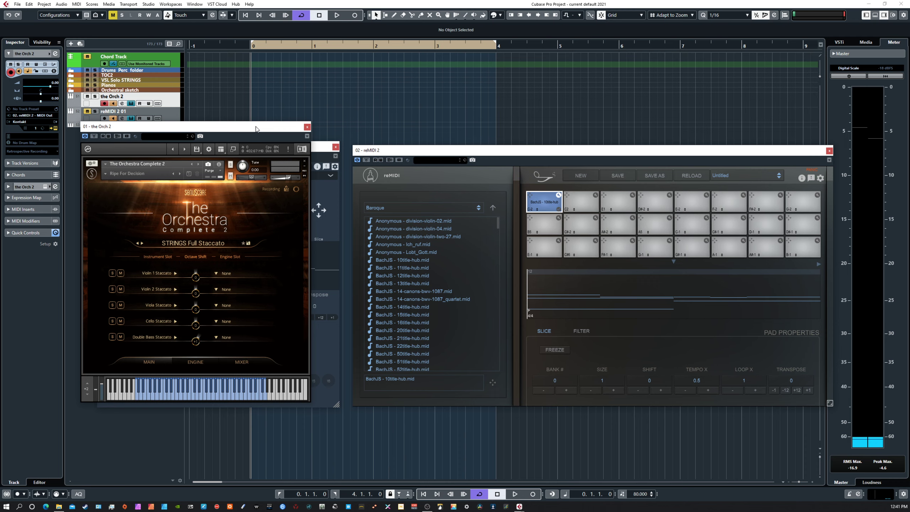
{"action": "left_click_drag", "start_coordinate": [255, 128], "coordinate": [0, 129]}
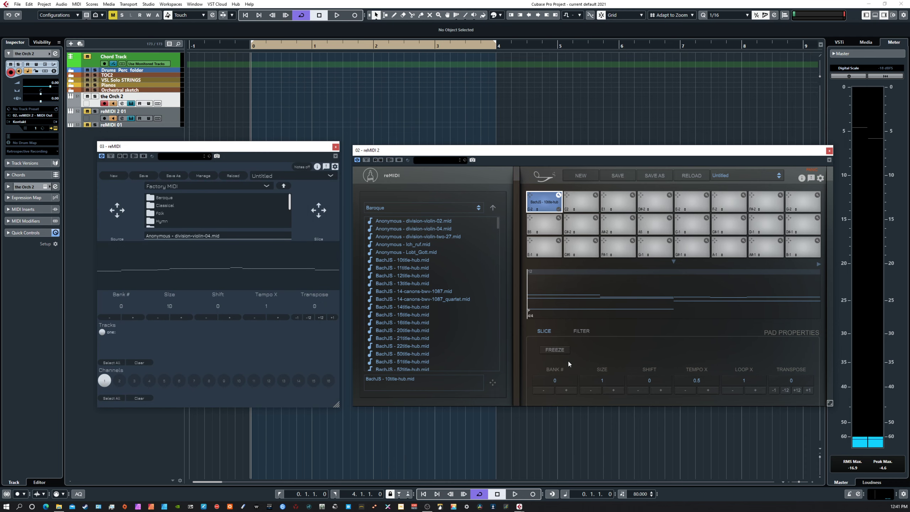
Move the reMIDI 2 window slightly higher and the older reMIDI window slightly lower beside it.
{"action": "left_click_drag", "start_coordinate": [433, 151], "coordinate": [425, 134]}
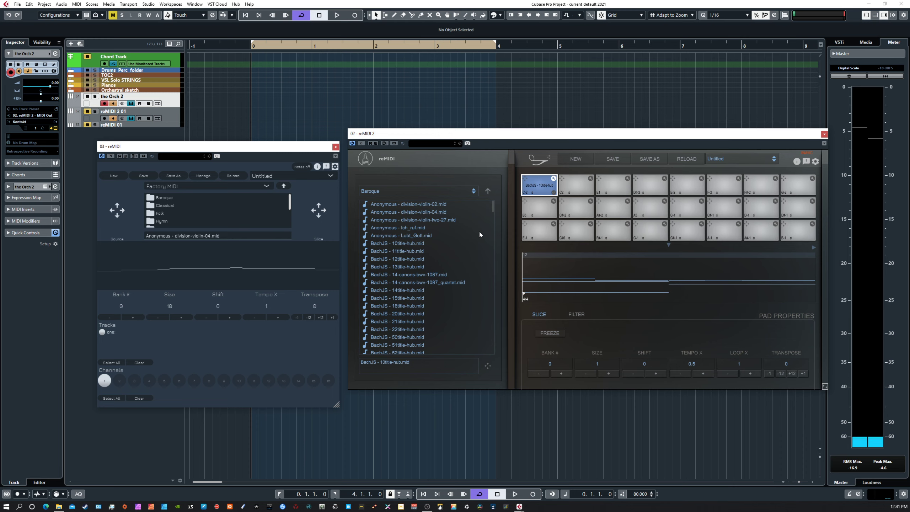
{"action": "mouse_move", "coordinate": [254, 145]}
{"action": "left_mouse_down"}
{"action": "mouse_move", "coordinate": [235, 154]}
{"action": "mouse_move", "coordinate": [222, 125]}
{"action": "mouse_move", "coordinate": [246, 140]}
{"action": "mouse_move", "coordinate": [246, 130]}
{"action": "left_mouse_up"}
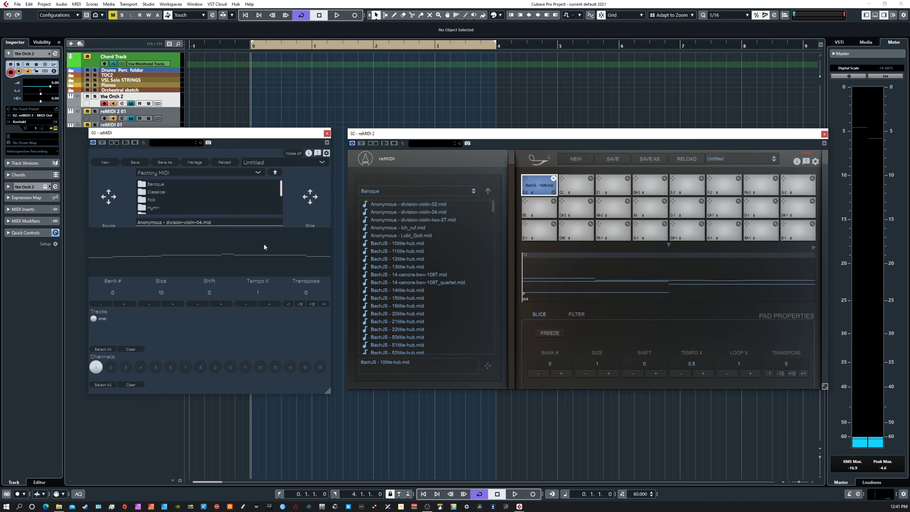
{"action": "mouse_move", "coordinate": [226, 135]}
{"action": "left_mouse_down"}
{"action": "mouse_move", "coordinate": [204, 189]}
{"action": "mouse_move", "coordinate": [226, 146]}
{"action": "left_mouse_up"}
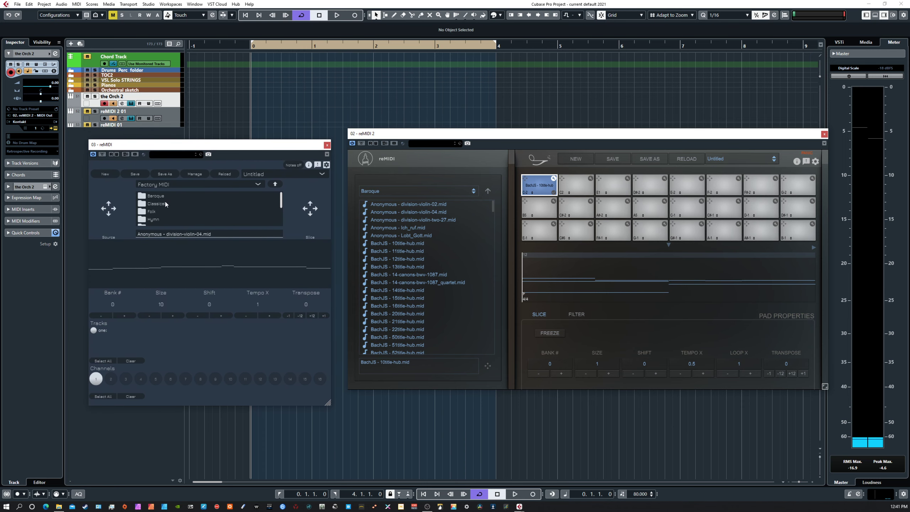
{"action": "mouse_move", "coordinate": [175, 145]}
{"action": "left_mouse_down"}
{"action": "mouse_move", "coordinate": [160, 151]}
{"action": "mouse_move", "coordinate": [186, 157]}
{"action": "left_mouse_up"}
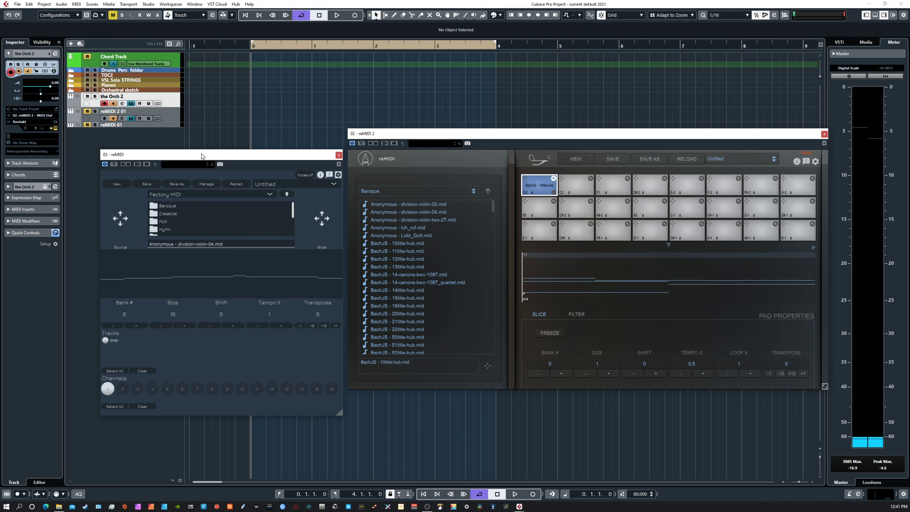
{"action": "left_click_drag", "start_coordinate": [202, 155], "coordinate": [192, 162]}
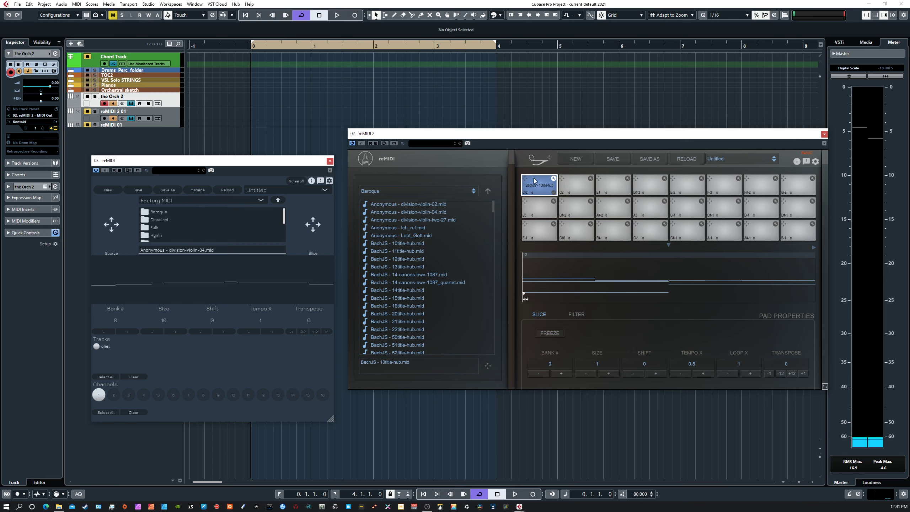
Rename the first pad in reMIDI 2 as bass.
{"action": "right_click", "coordinate": [538, 188]}
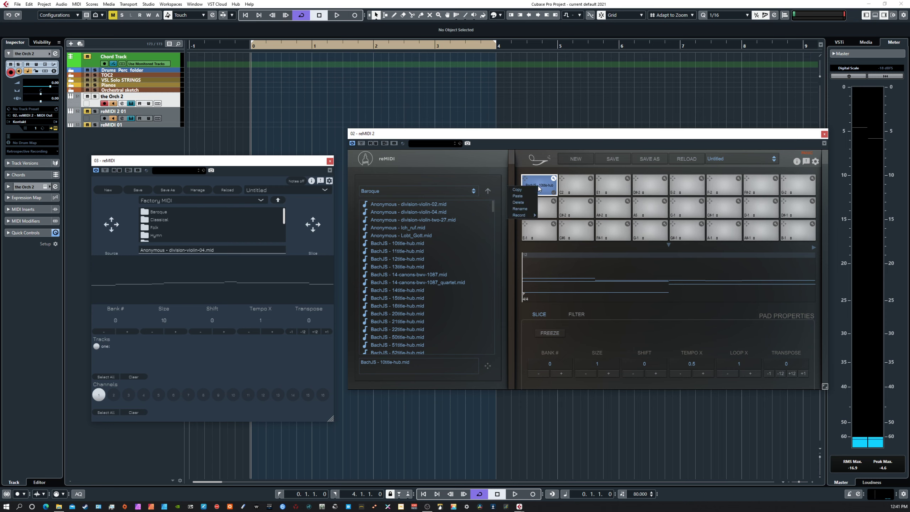
{"action": "left_click", "coordinate": [524, 208]}
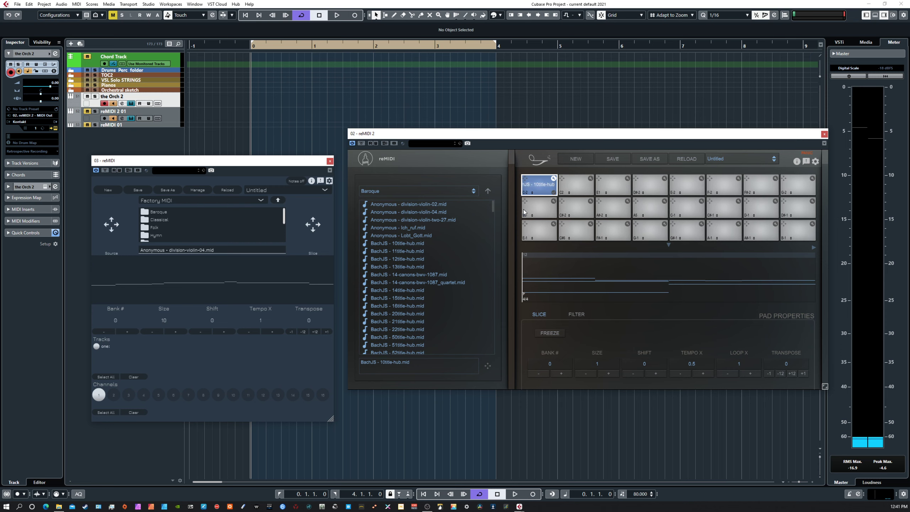
{"action": "type", "text": "bass"}
{"action": "key", "text": "Return"}
Examine reMIDI 2's global Slice properties and the global track and channel filter.
{"action": "left_click", "coordinate": [558, 283]}
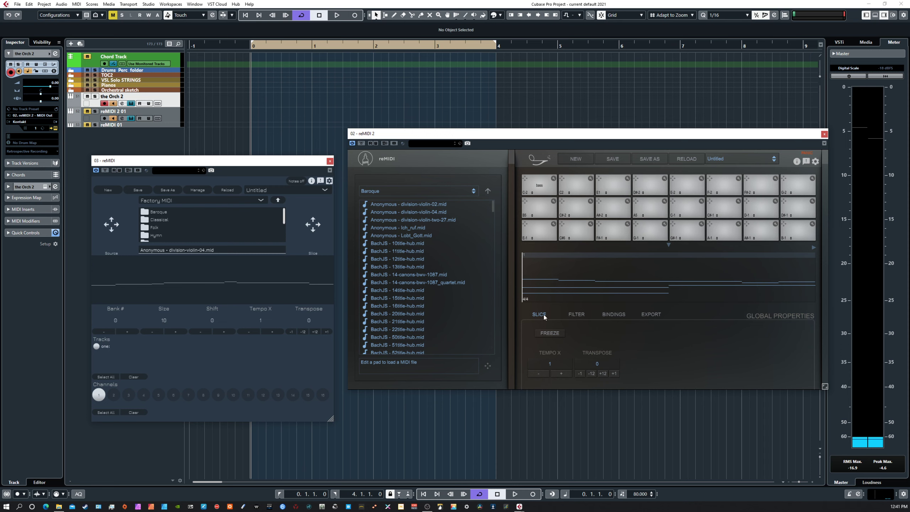
{"action": "left_click", "coordinate": [573, 315]}
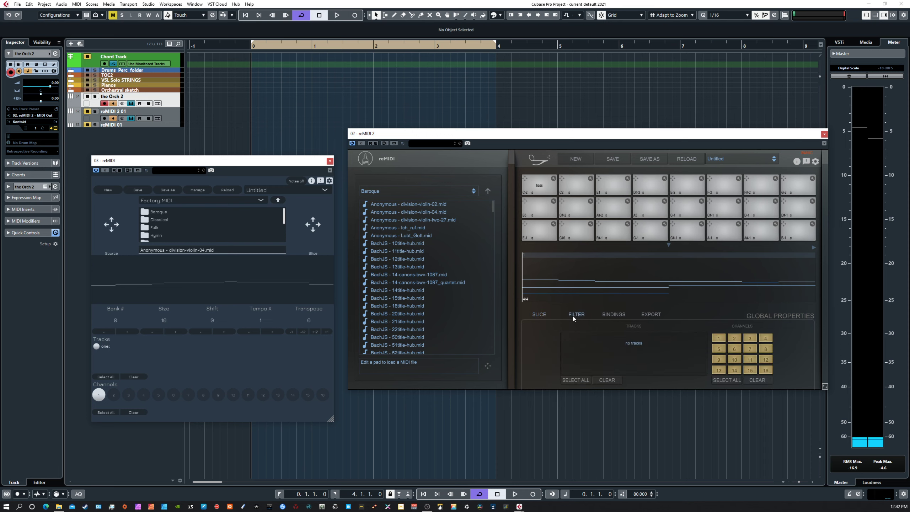
{"action": "left_click", "coordinate": [540, 314]}
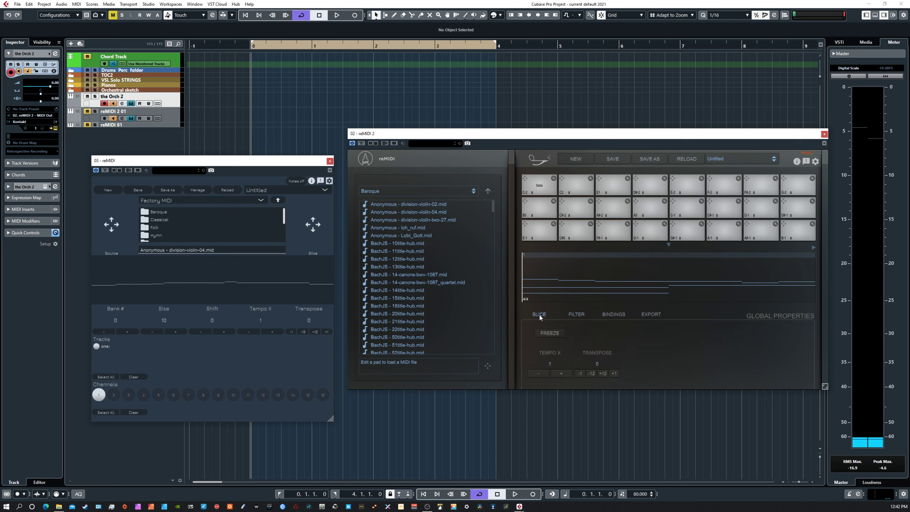
Open the bass pad's properties and set its slice size to 9.
{"action": "left_click", "coordinate": [553, 180]}
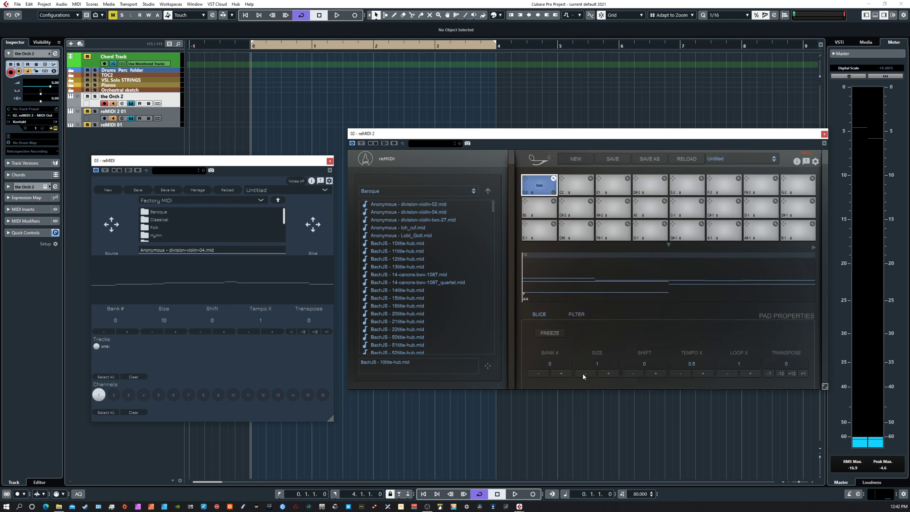
{"action": "left_click", "coordinate": [611, 373]}
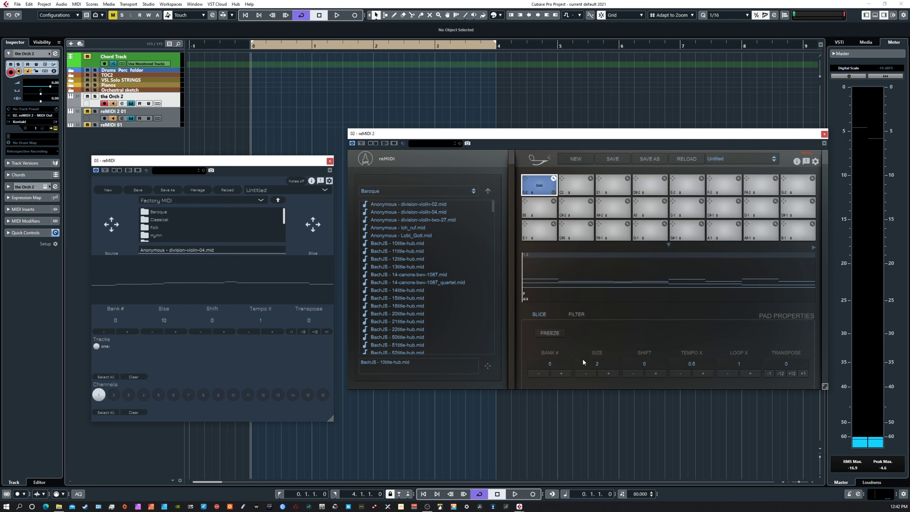
{"action": "left_click", "coordinate": [607, 372]}
{"action": "left_click", "coordinate": [607, 372]}
{"action": "left_click", "coordinate": [607, 371]}
{"action": "left_click", "coordinate": [607, 373]}
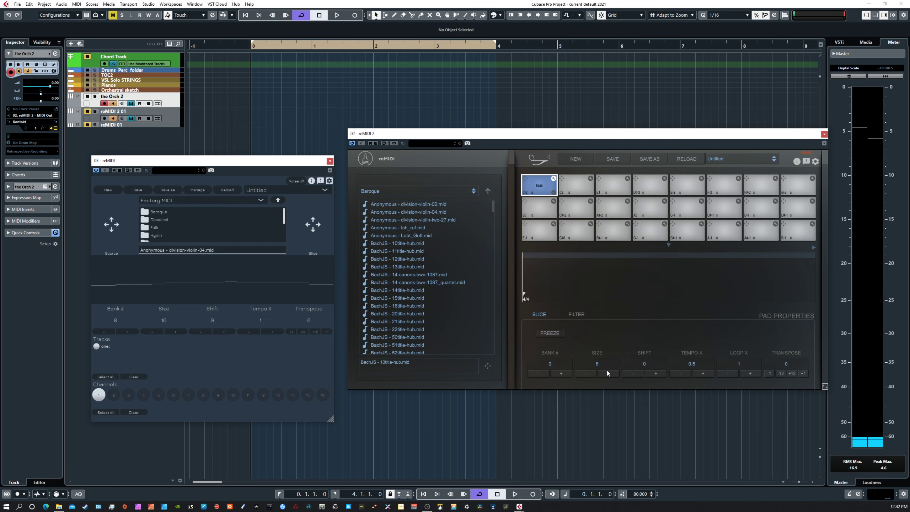
{"action": "left_click", "coordinate": [608, 373]}
{"action": "left_click", "coordinate": [608, 372]}
{"action": "left_click", "coordinate": [607, 373]}
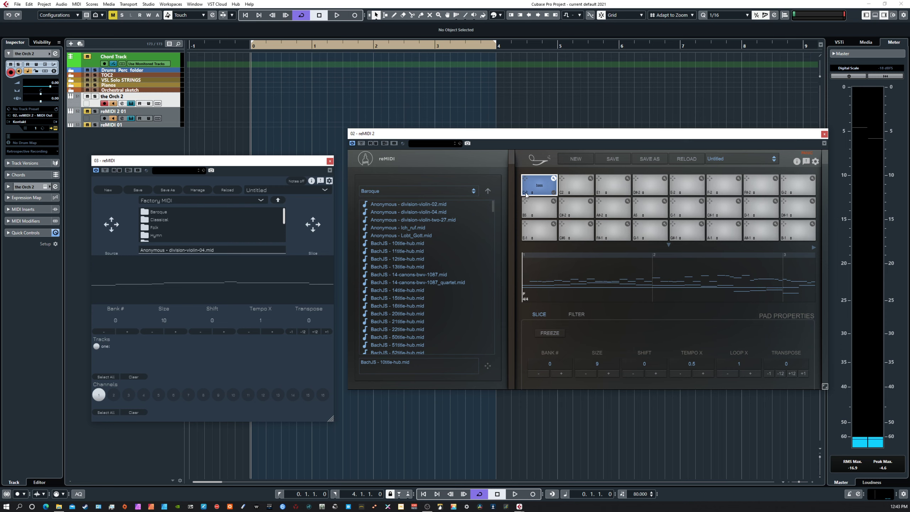
View the bass pad's trigger note options without changing them, and open the second pad for editing.
{"action": "left_click", "coordinate": [561, 194]}
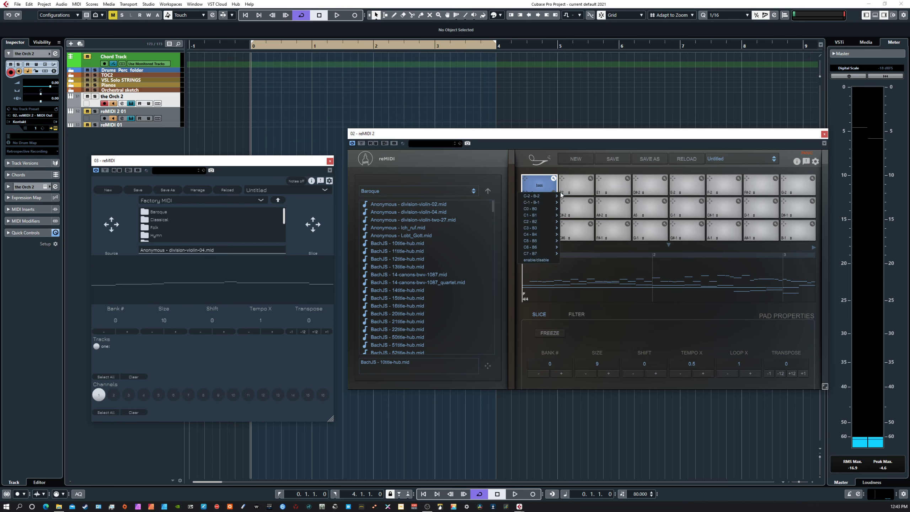
{"action": "left_click", "coordinate": [570, 184]}
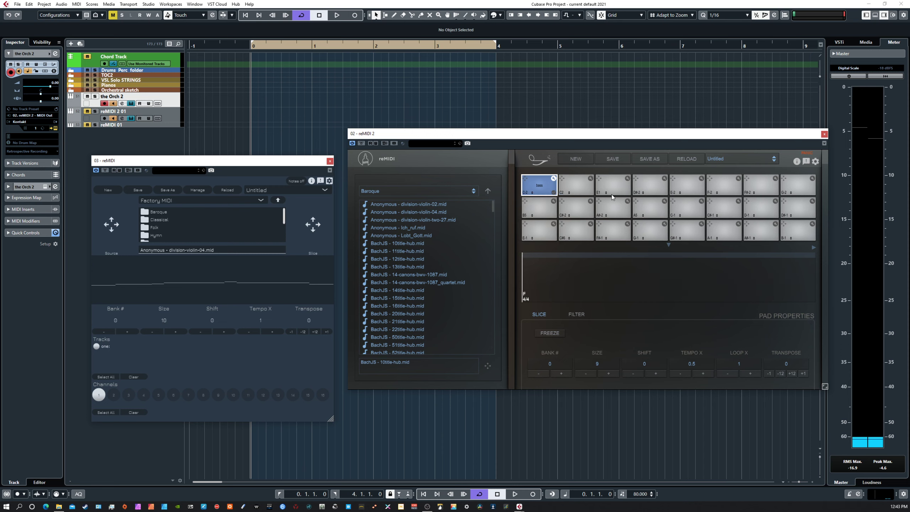
{"action": "left_click", "coordinate": [589, 182]}
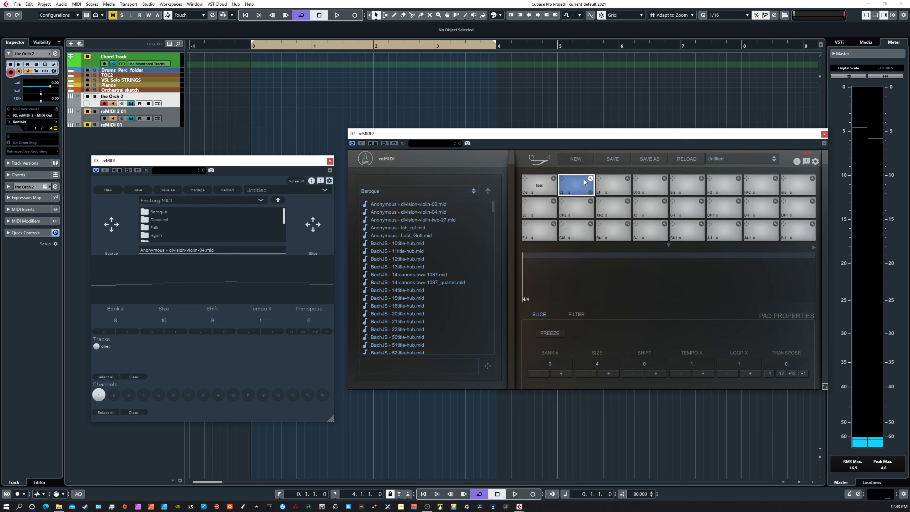
Load BachJS - 15title-hub.mid onto the second pad and audition it alternately with the bass pad.
{"action": "left_click", "coordinate": [402, 297]}
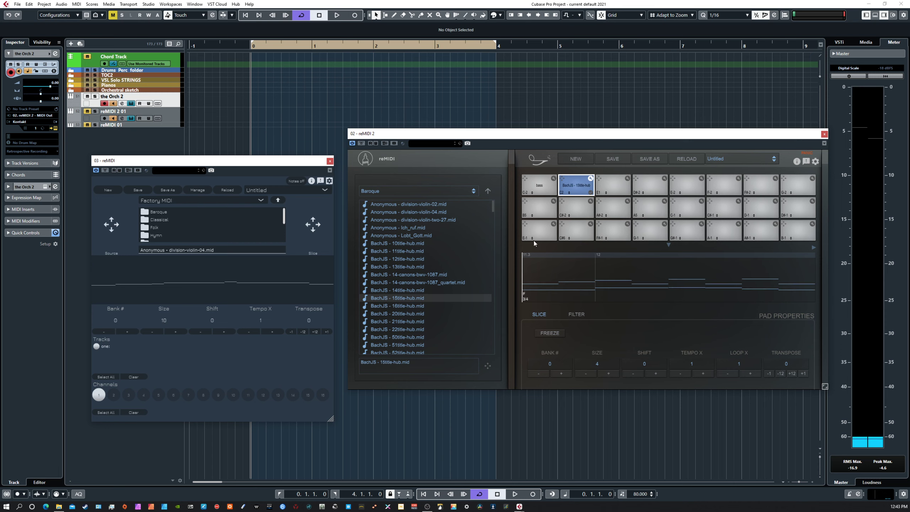
{"action": "left_click", "coordinate": [590, 178]}
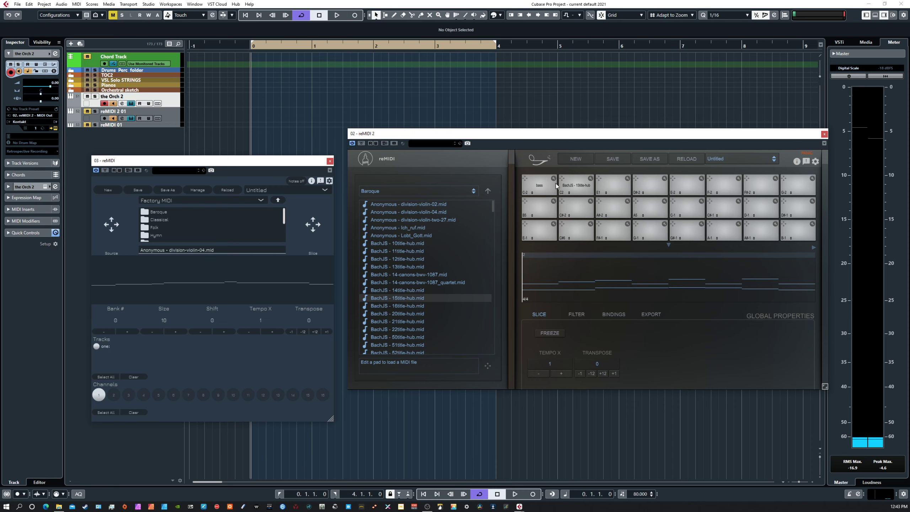
{"action": "left_click", "coordinate": [538, 183]}
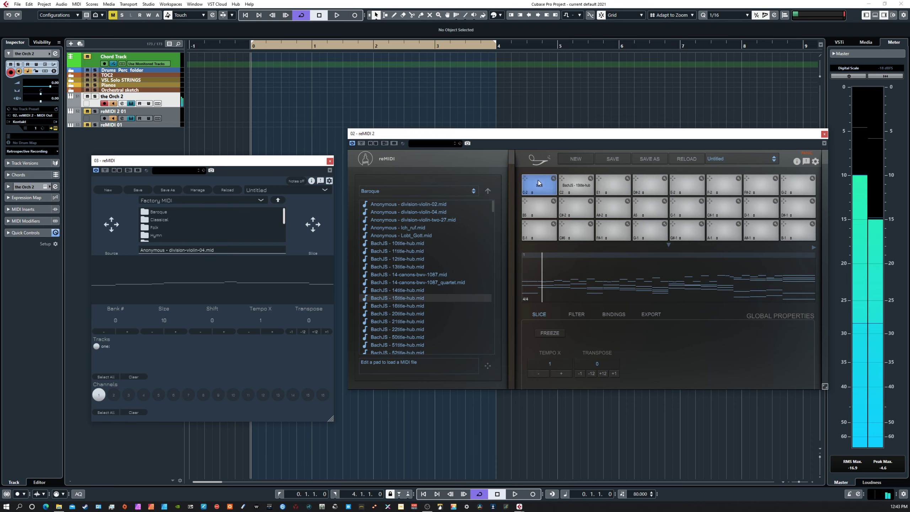
{"action": "left_click", "coordinate": [583, 191]}
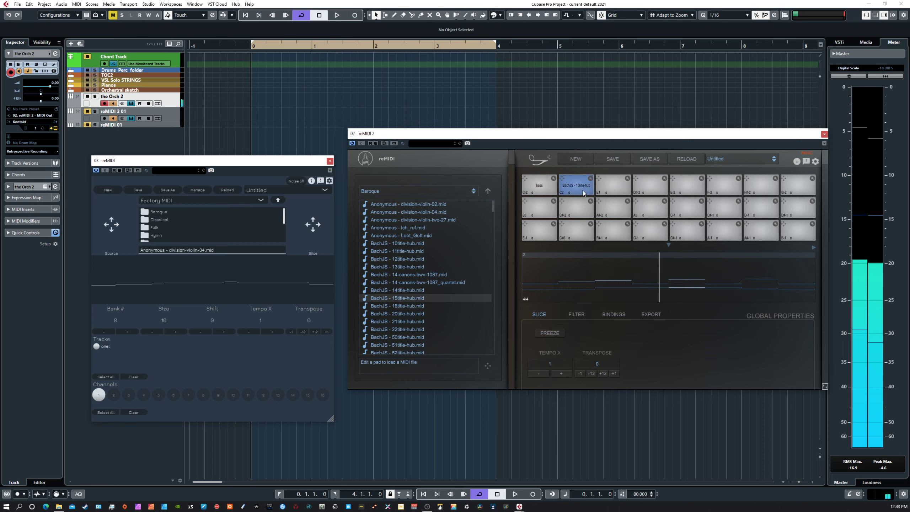
{"action": "left_click", "coordinate": [539, 187]}
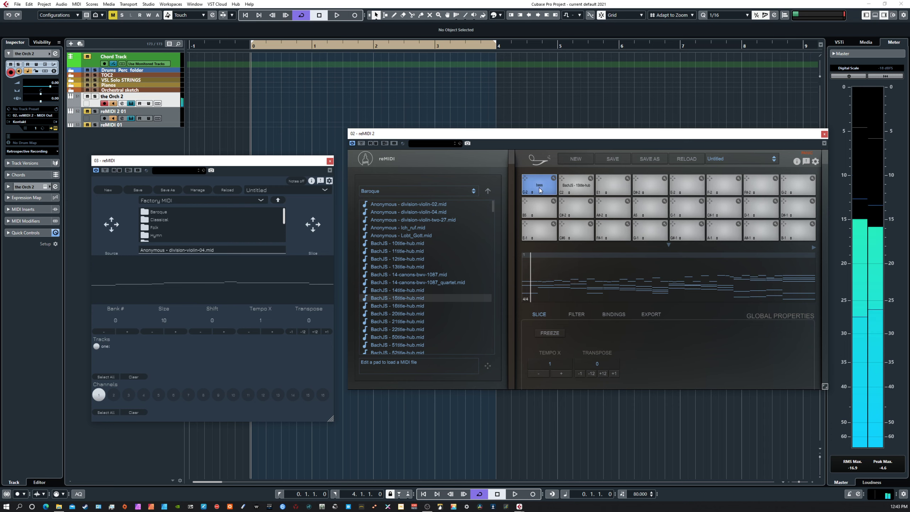
{"action": "left_click", "coordinate": [576, 185]}
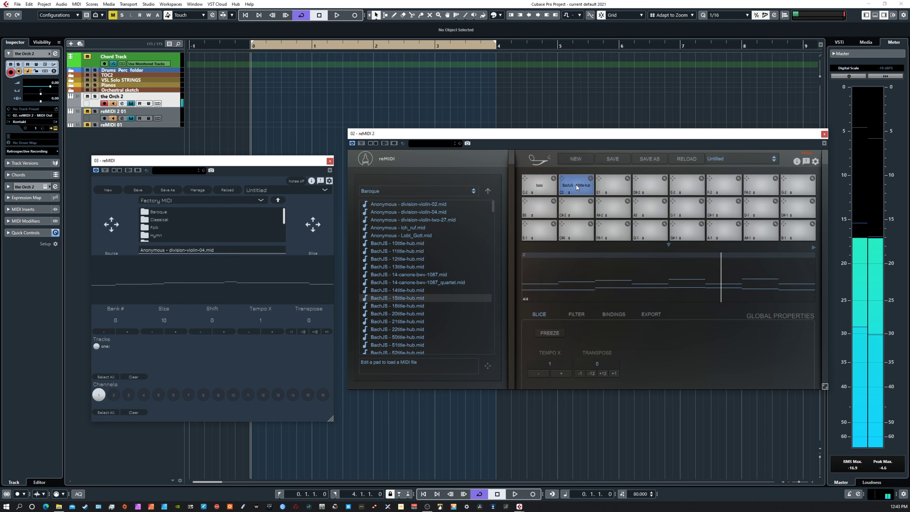
Open the bass pad's properties and reduce its slice size to 1, auditioning the pad along the way.
{"action": "left_click", "coordinate": [554, 178]}
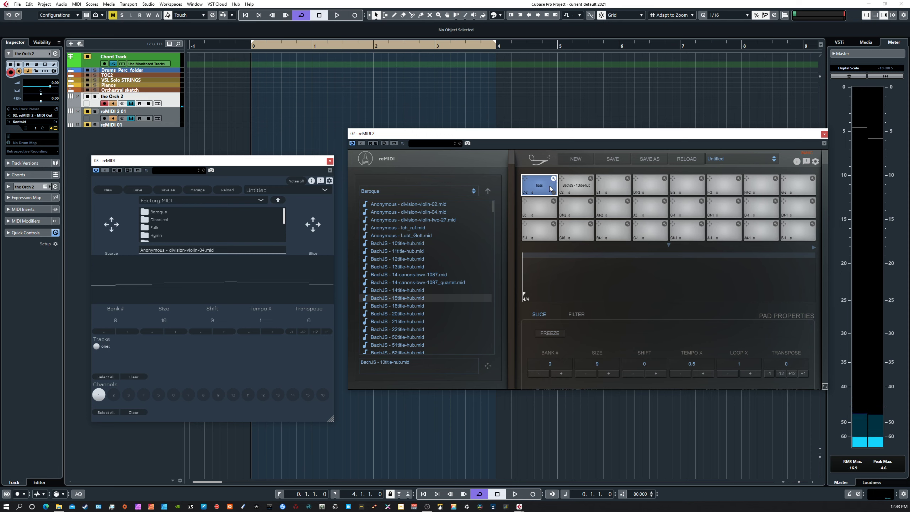
{"action": "left_click", "coordinate": [584, 373]}
{"action": "left_click", "coordinate": [584, 373]}
{"action": "left_click", "coordinate": [584, 373]}
{"action": "left_click", "coordinate": [585, 373]}
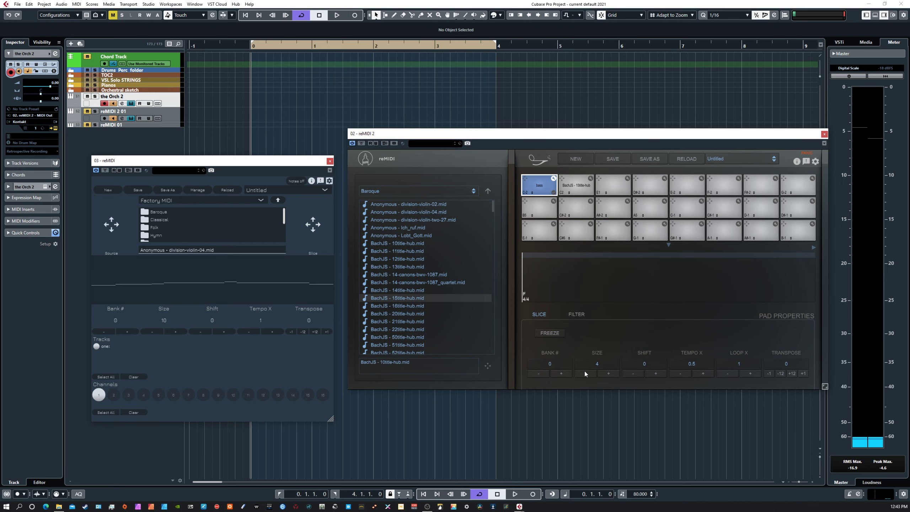
{"action": "left_click", "coordinate": [584, 372]}
{"action": "left_click", "coordinate": [536, 188]}
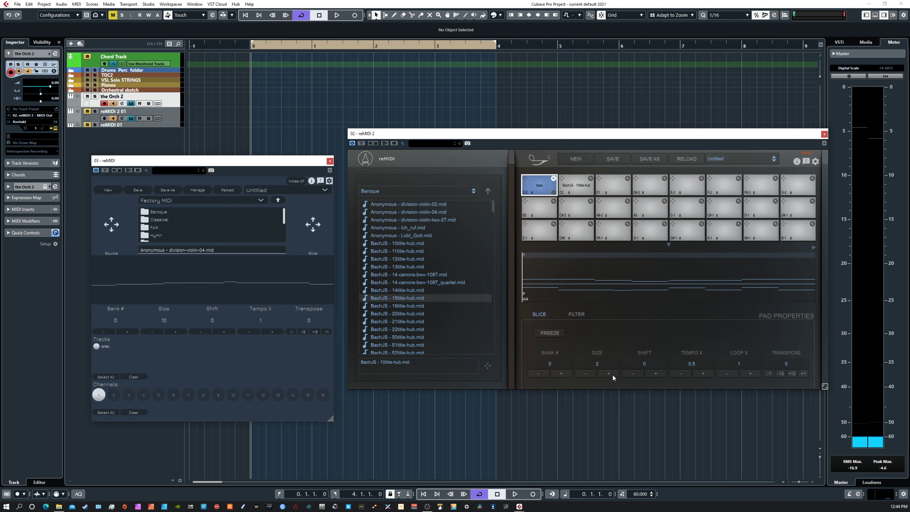
{"action": "left_click", "coordinate": [589, 373]}
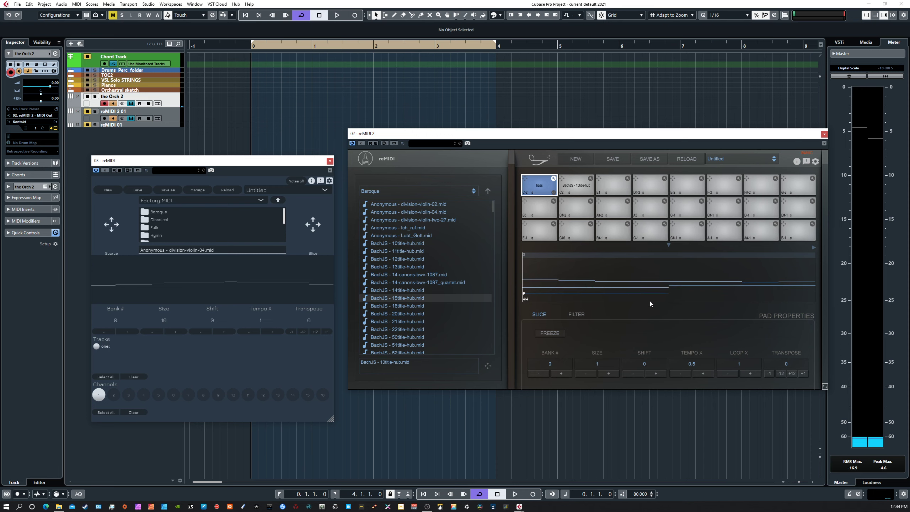
Turn off the up track in the bass pad's filter and set the pad's slice size to 2.
{"action": "left_click", "coordinate": [574, 315]}
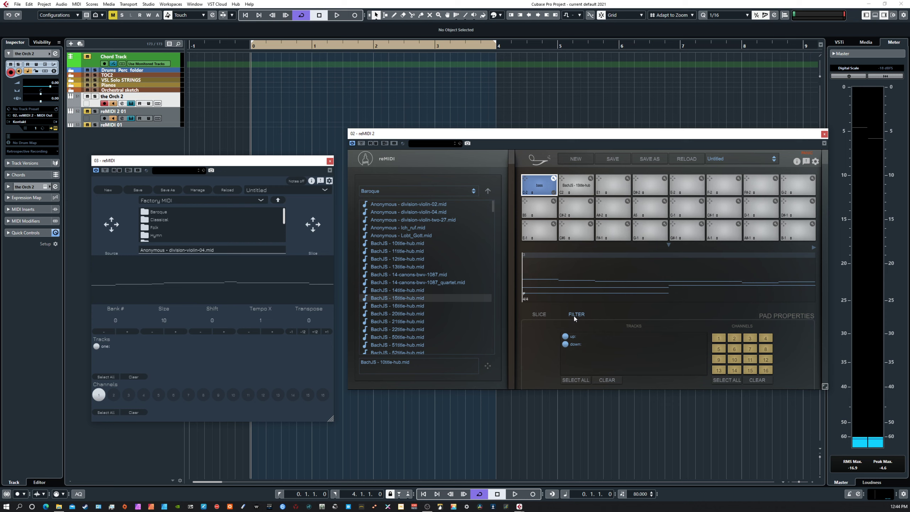
{"action": "left_click", "coordinate": [565, 336]}
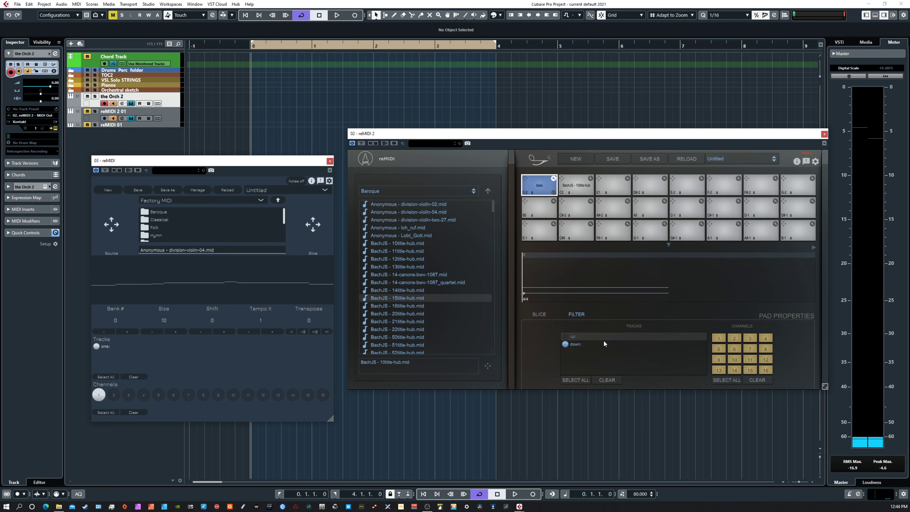
{"action": "left_click", "coordinate": [538, 315]}
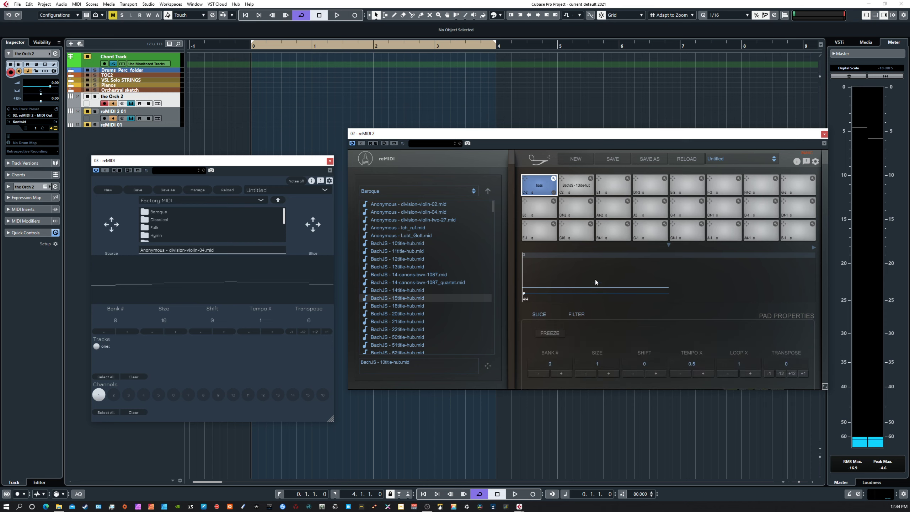
{"action": "left_click", "coordinate": [606, 374]}
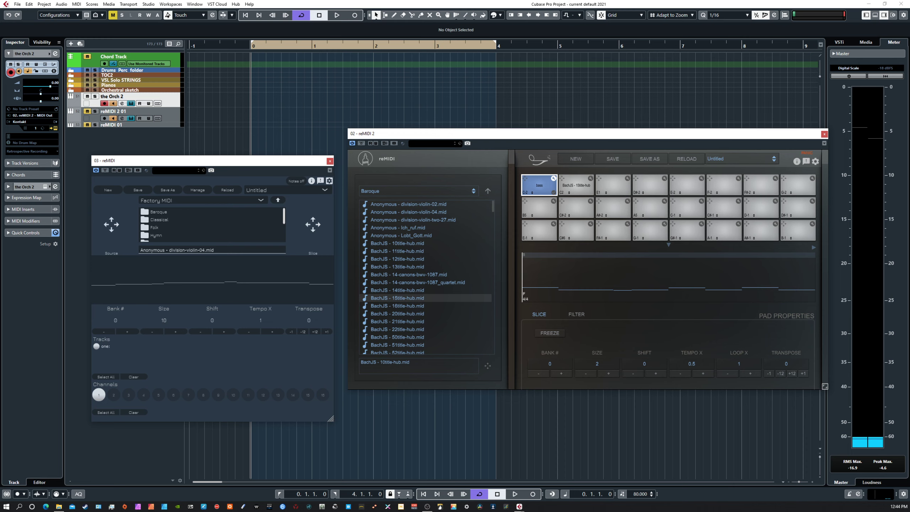
Bring up The Orchestra Complete 2 instrument window and set the bass pad's transpose to -12.
{"action": "left_click_drag", "start_coordinate": [0, 154], "coordinate": [194, 135]}
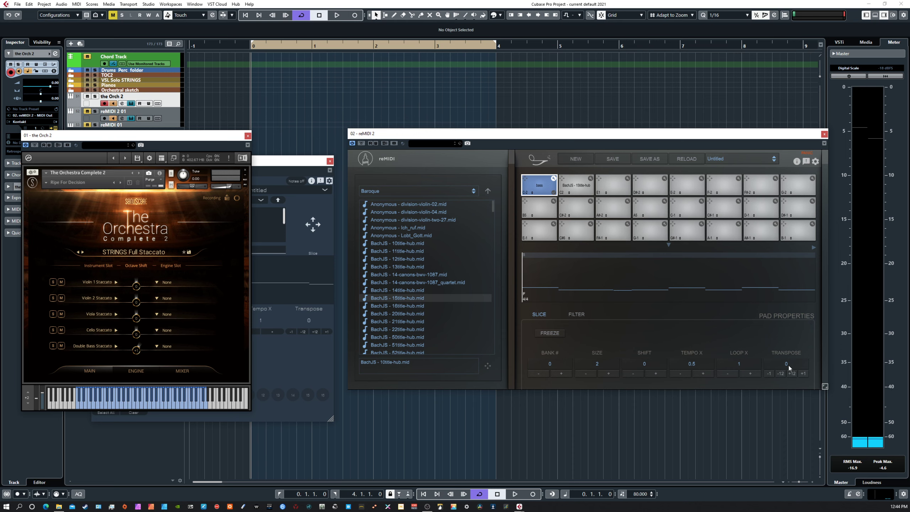
{"action": "left_click", "coordinate": [780, 374]}
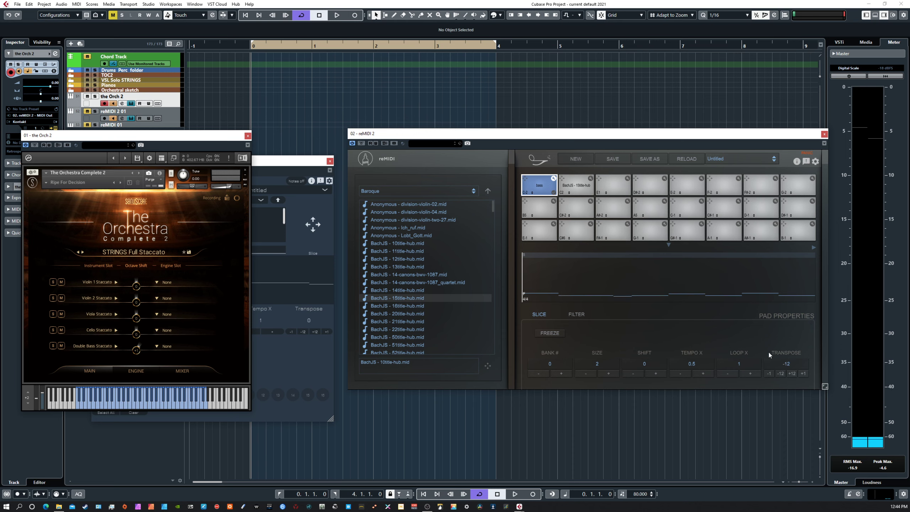
Audition the transposed bass pad with its pad properties closed and again with them open.
{"action": "left_click", "coordinate": [552, 178]}
{"action": "left_click", "coordinate": [537, 184]}
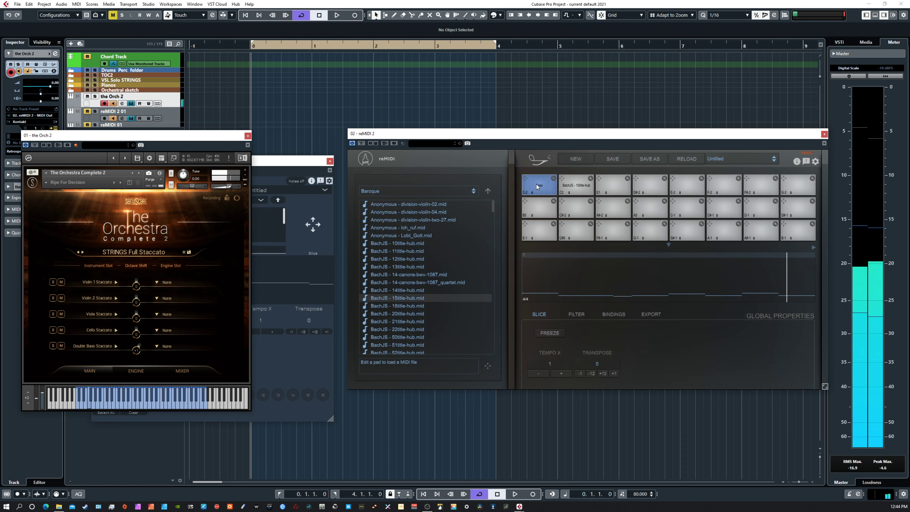
{"action": "left_click", "coordinate": [536, 186]}
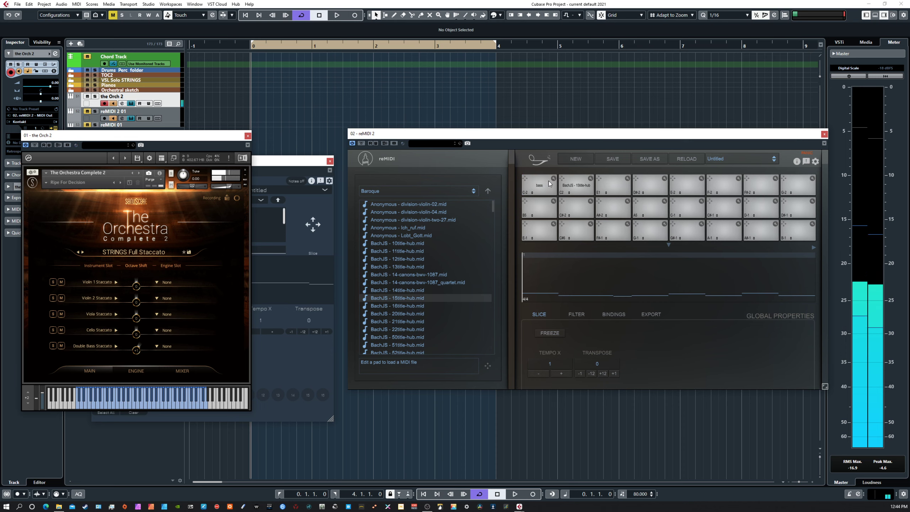
{"action": "left_click", "coordinate": [553, 178]}
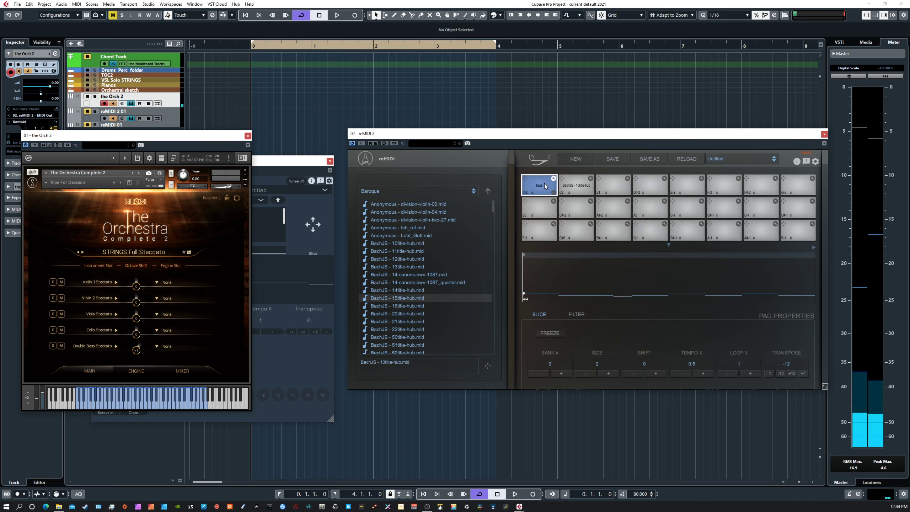
{"action": "left_click", "coordinate": [544, 183]}
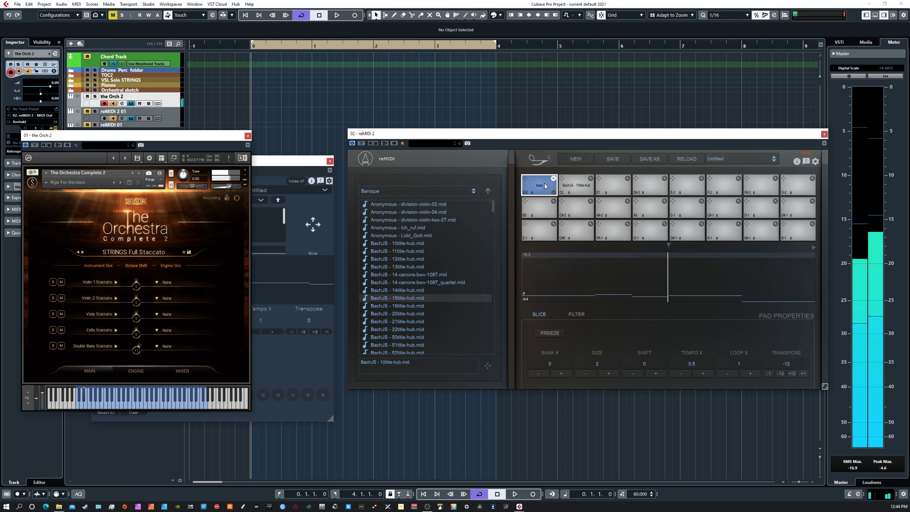
{"action": "left_click", "coordinate": [545, 186]}
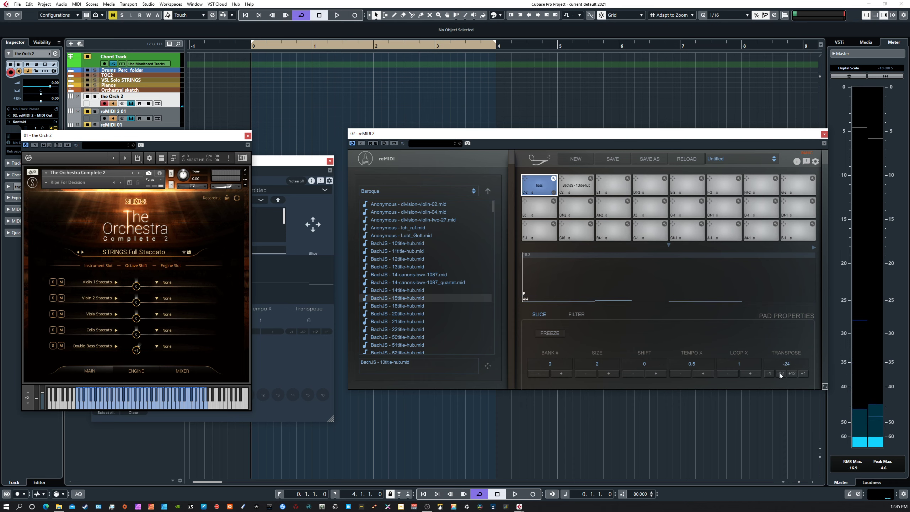
Set the bass pad's transpose to 0, Tempo X to 1 and slice size to 4.
{"action": "left_click", "coordinate": [791, 374]}
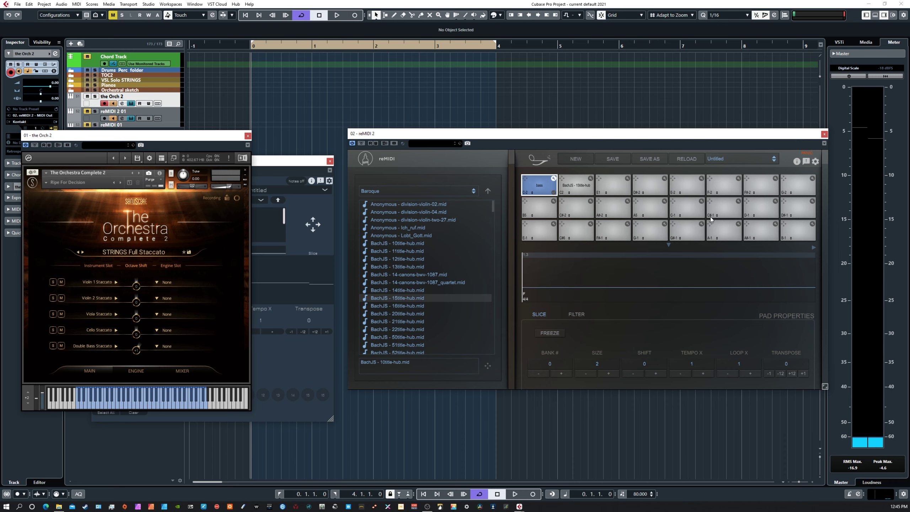
{"action": "left_click", "coordinate": [608, 374]}
{"action": "left_click", "coordinate": [607, 373]}
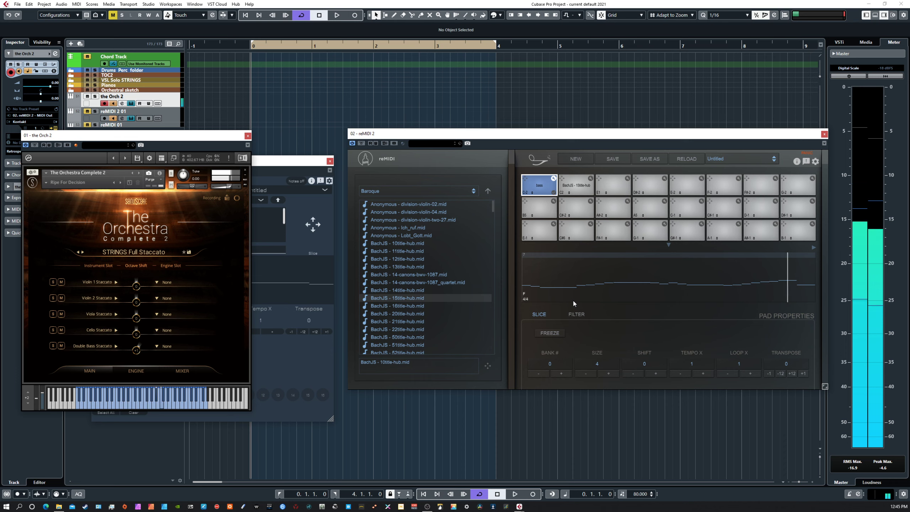
Set the bass pad's Tempo X to 0.5 and slice size to 3, and audition the second pad before leaving its properties.
{"action": "left_click", "coordinate": [680, 373]}
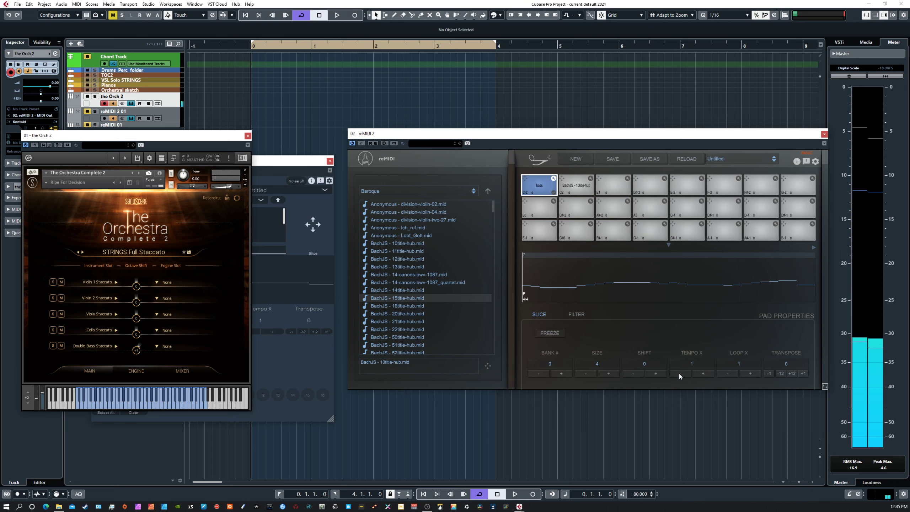
{"action": "left_click", "coordinate": [679, 373]}
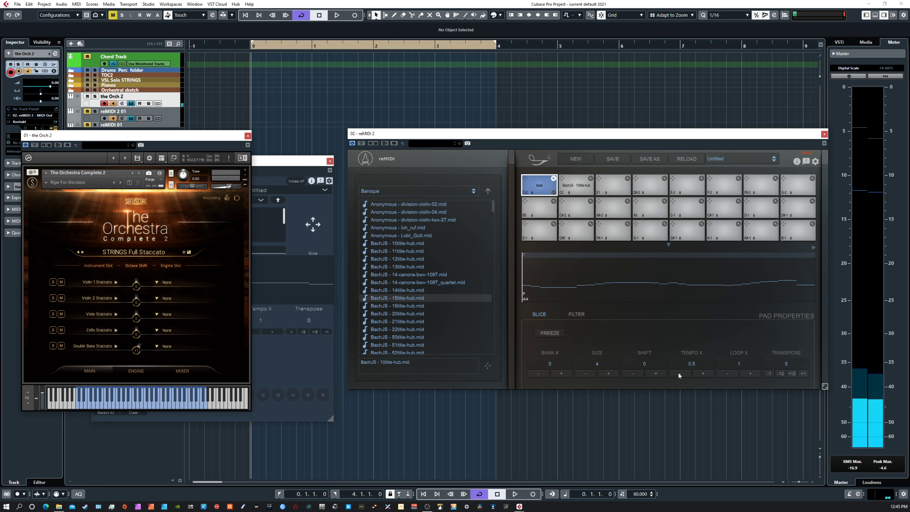
{"action": "left_click", "coordinate": [590, 374]}
{"action": "left_click", "coordinate": [541, 187]}
{"action": "left_click", "coordinate": [592, 374]}
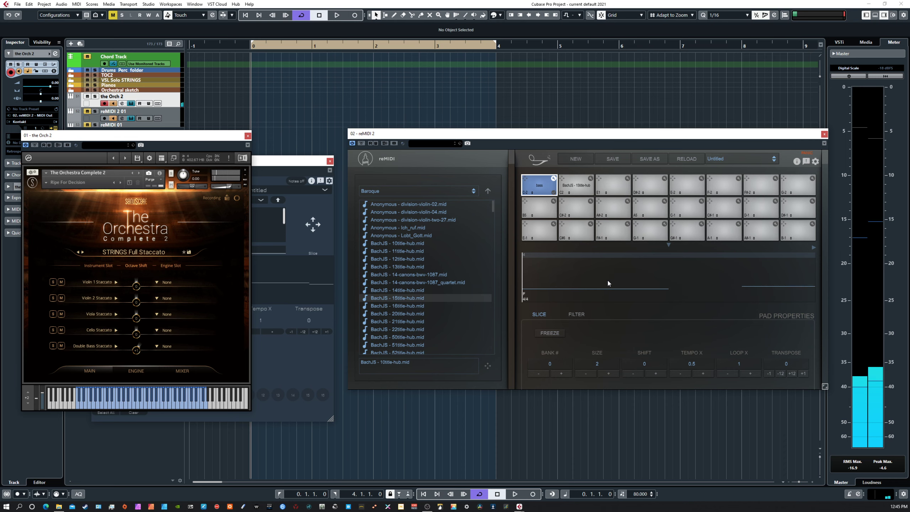
{"action": "left_click", "coordinate": [606, 373]}
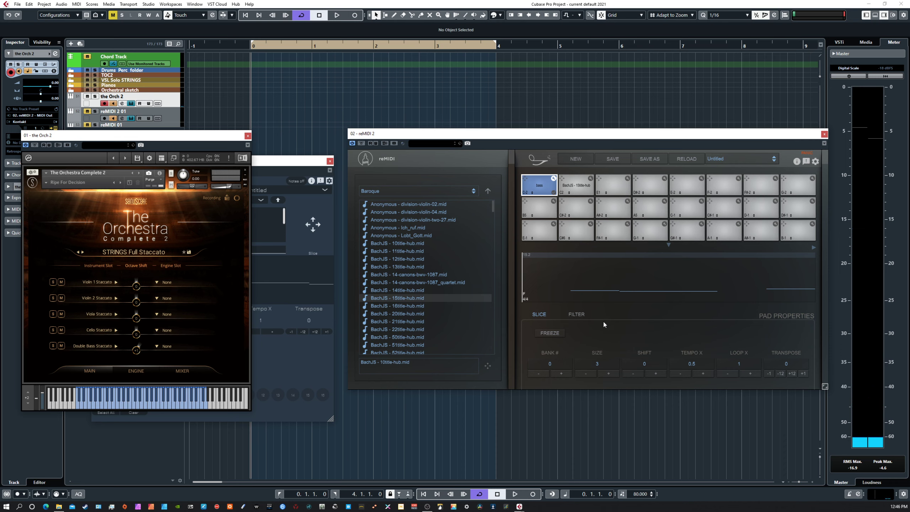
{"action": "left_click", "coordinate": [572, 187]}
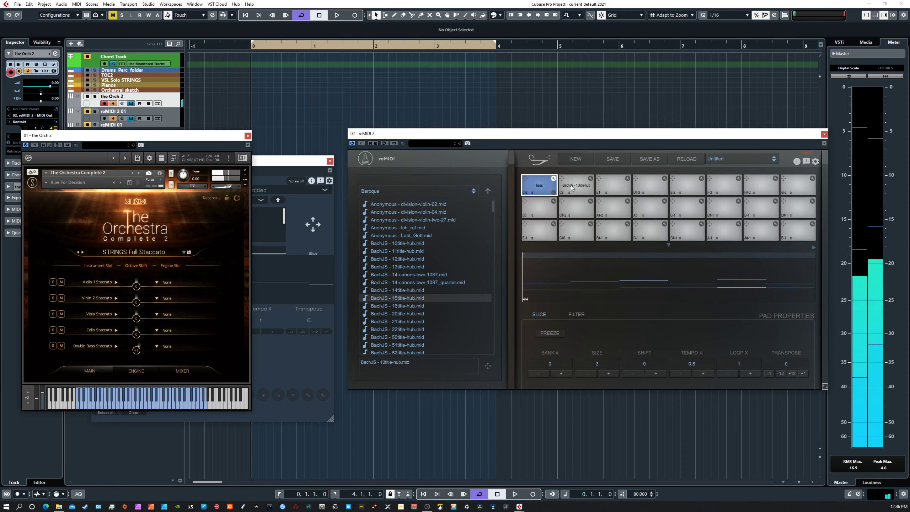
{"action": "left_click", "coordinate": [553, 178]}
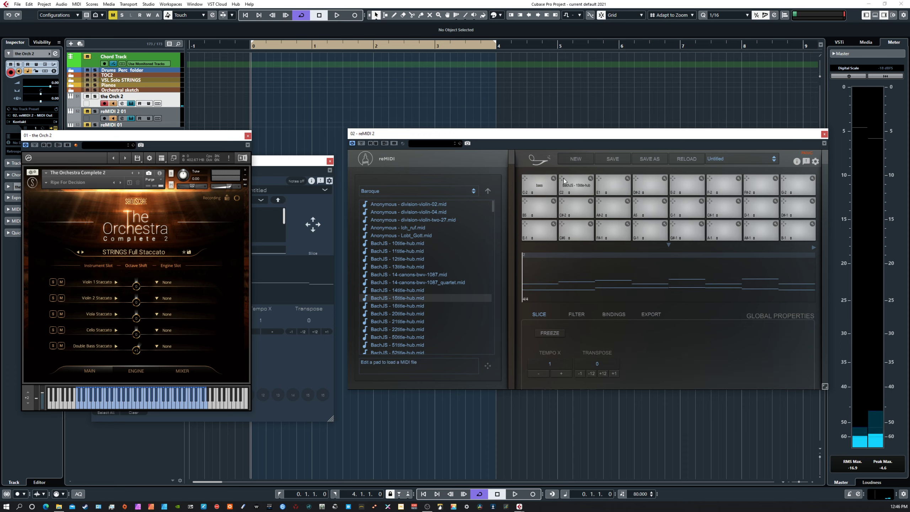
Open the second pad's properties and turn off the down track in its filter.
{"action": "left_click", "coordinate": [590, 179]}
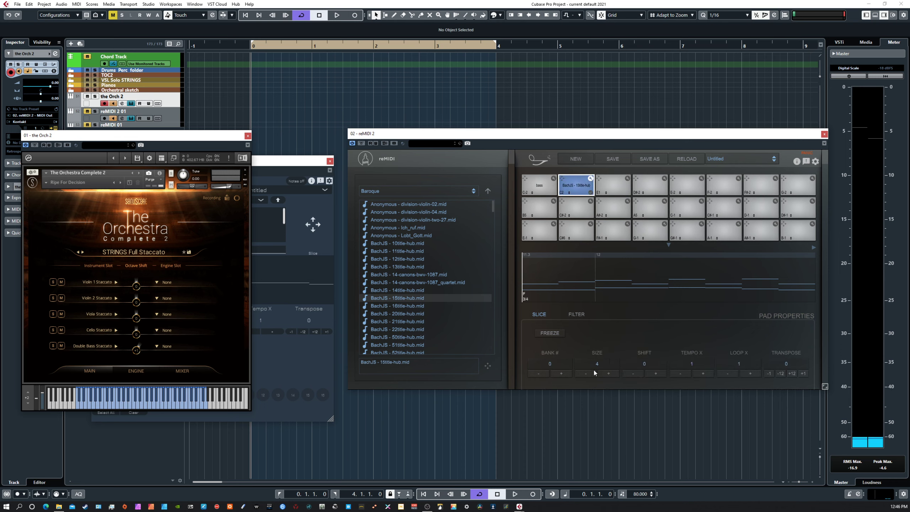
{"action": "left_click", "coordinate": [576, 314]}
{"action": "left_click", "coordinate": [565, 344]}
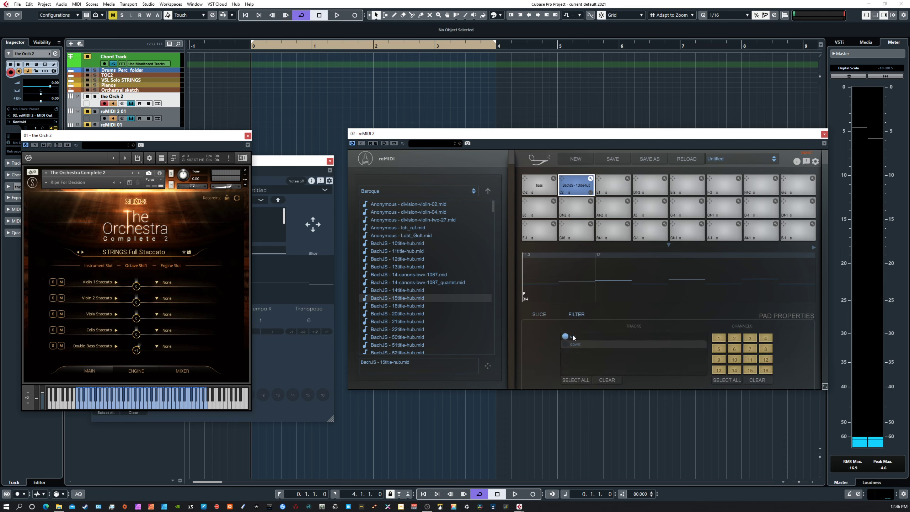
{"action": "left_click", "coordinate": [540, 315]}
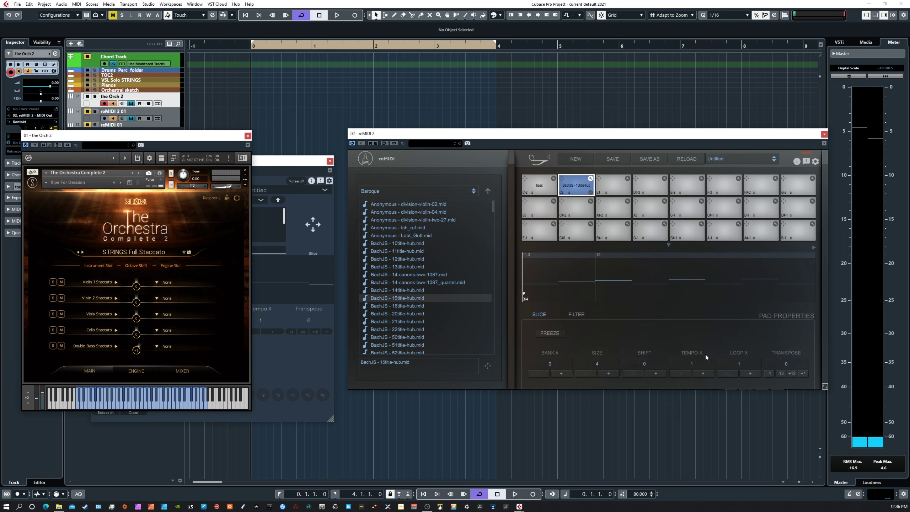
Set the second pad's slice size to 5 and Tempo X to 1.5, and close its properties.
{"action": "left_click", "coordinate": [605, 374]}
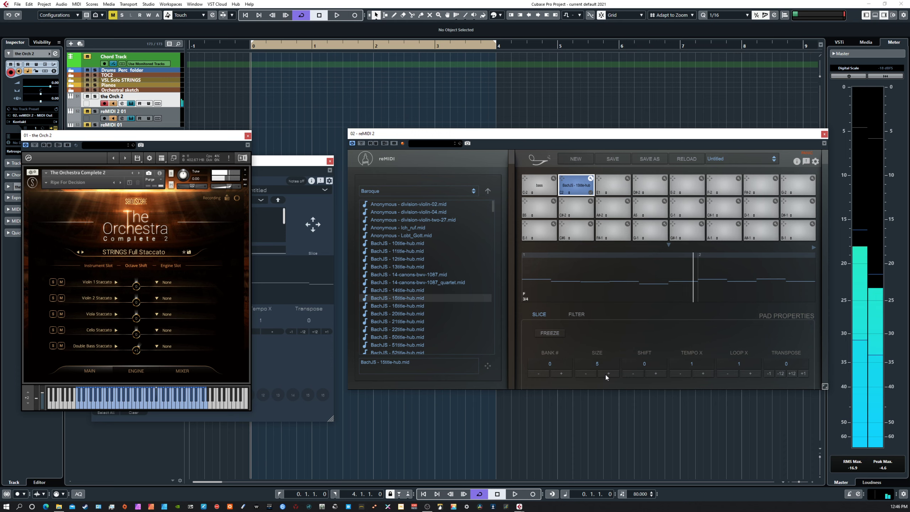
{"action": "left_click", "coordinate": [702, 375]}
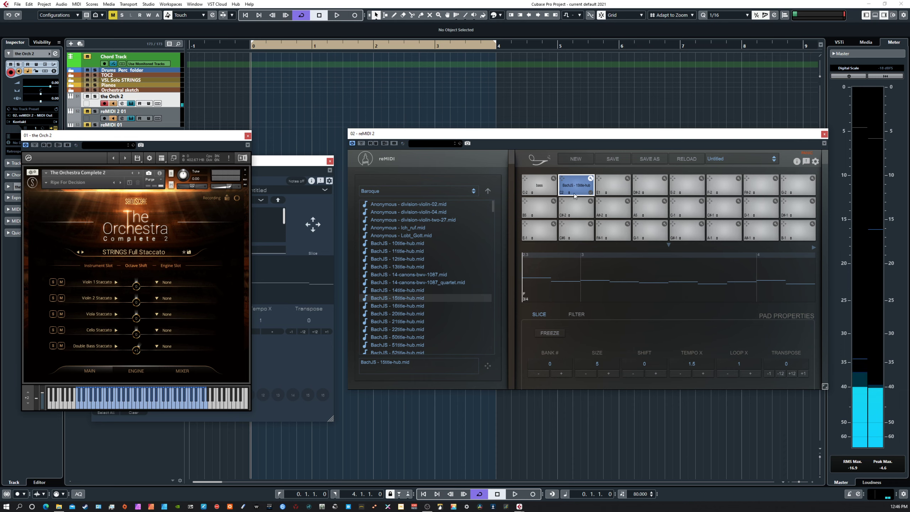
{"action": "left_click", "coordinate": [590, 179]}
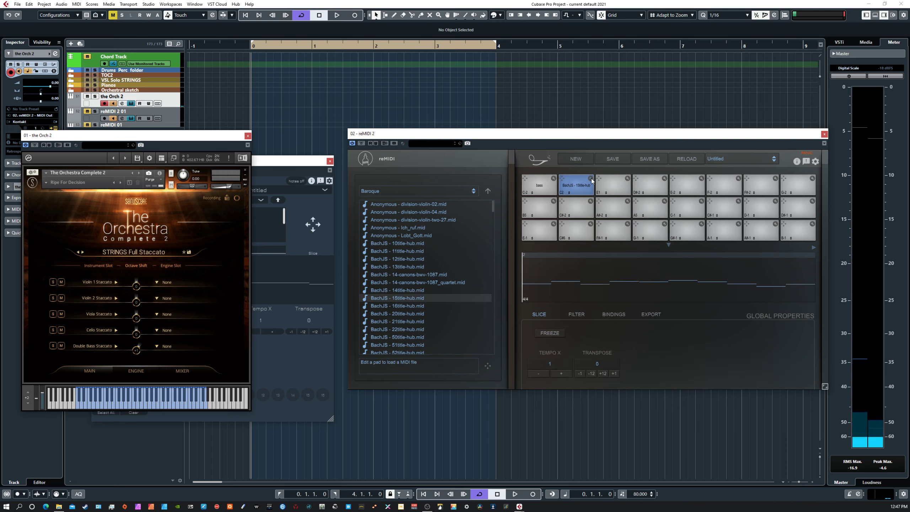
Assign C2 as the trigger note of both the bass pad and the BachJS pad, and audition them.
{"action": "left_click", "coordinate": [531, 192]}
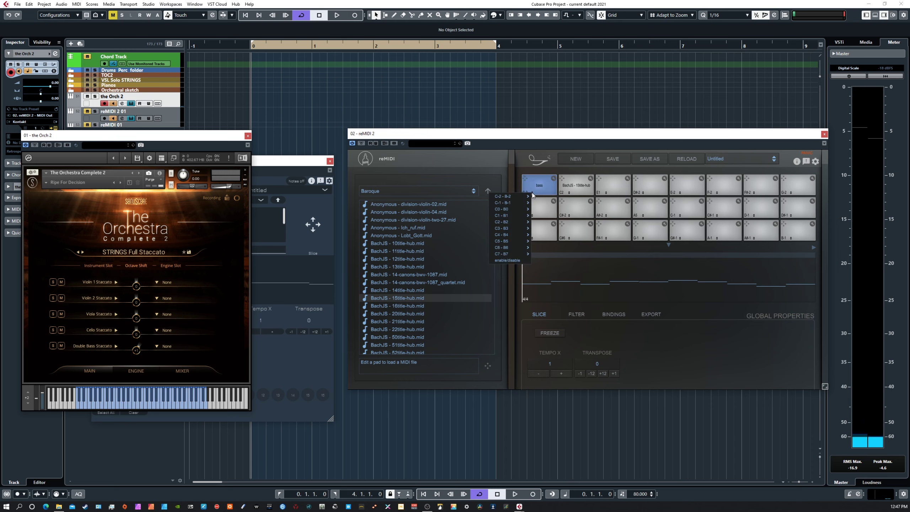
{"action": "mouse_move", "coordinate": [511, 221]}
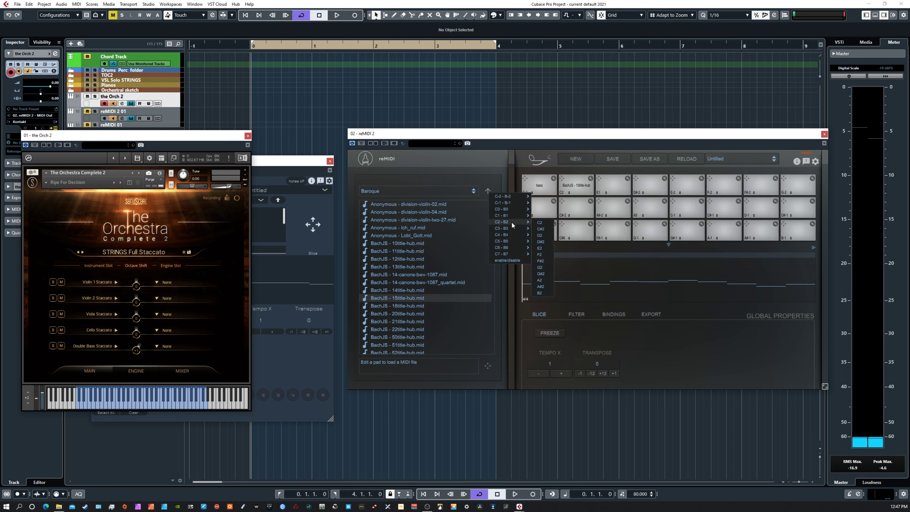
{"action": "left_click", "coordinate": [538, 222]}
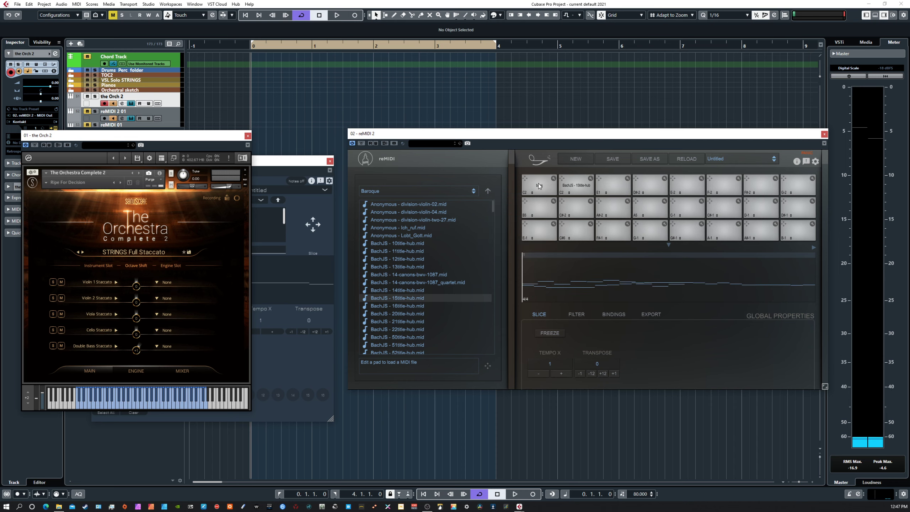
{"action": "left_click", "coordinate": [563, 193]}
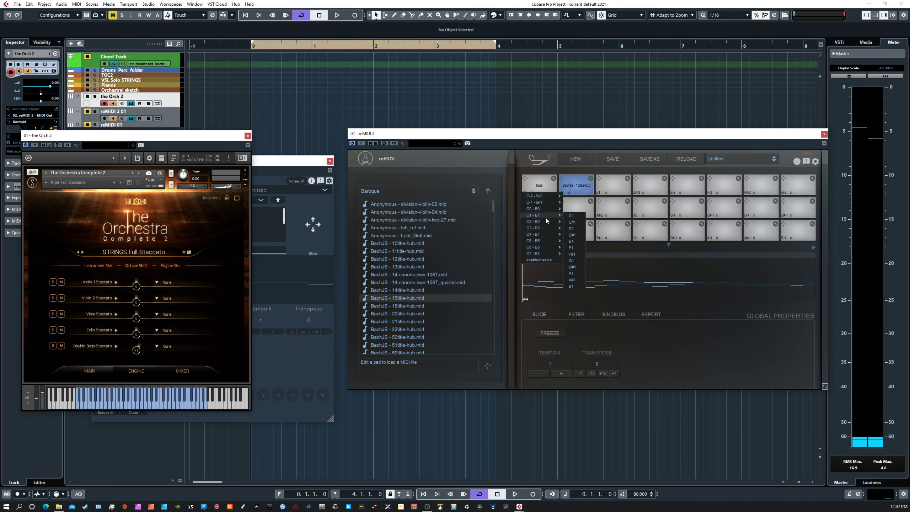
{"action": "left_click", "coordinate": [571, 222]}
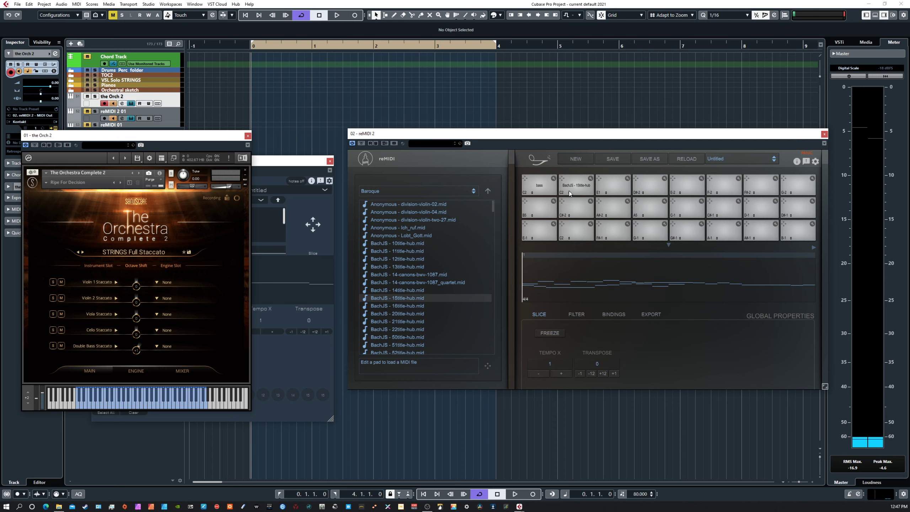
{"action": "left_click", "coordinate": [540, 185]}
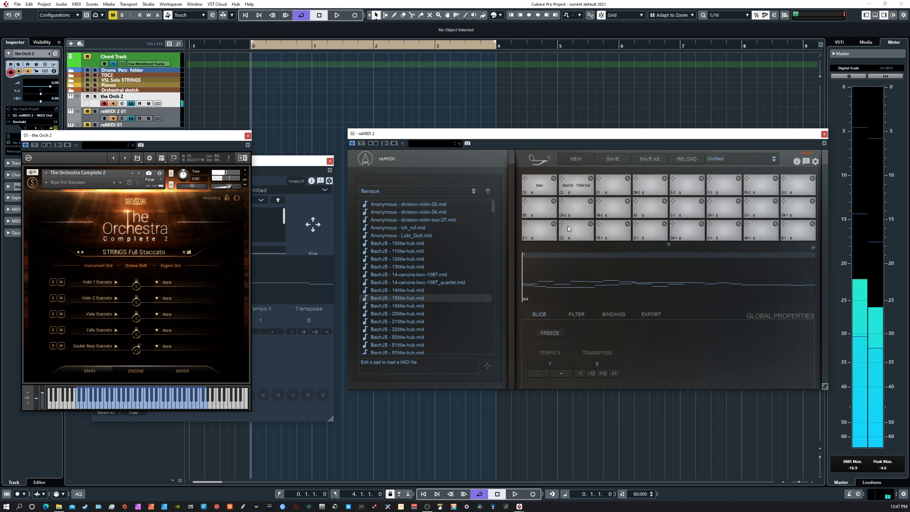
Set the trigger note of the second pad in the third row to A6.
{"action": "left_click", "coordinate": [560, 238]}
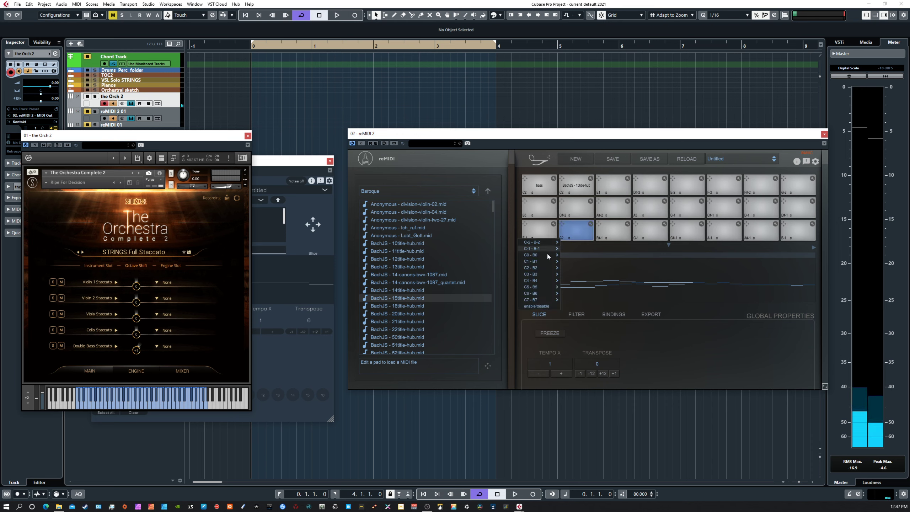
{"action": "mouse_move", "coordinate": [540, 267]}
{"action": "mouse_move", "coordinate": [541, 294]}
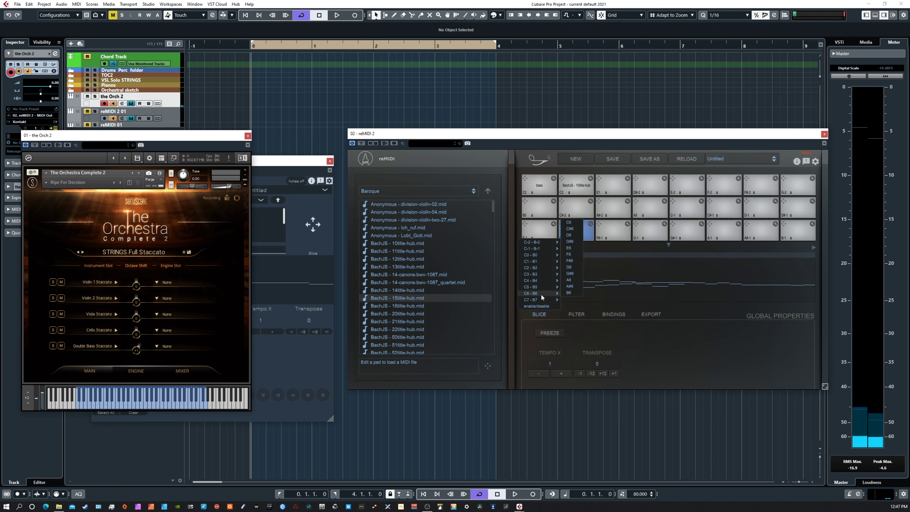
{"action": "left_click", "coordinate": [570, 282]}
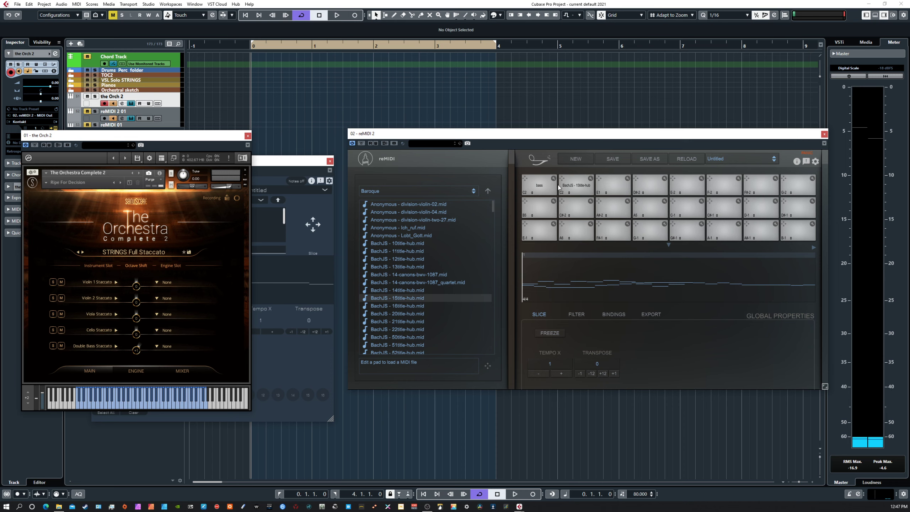
Audition the bass pad and the BachJS pad sounding together on their shared trigger note.
{"action": "left_click", "coordinate": [539, 185]}
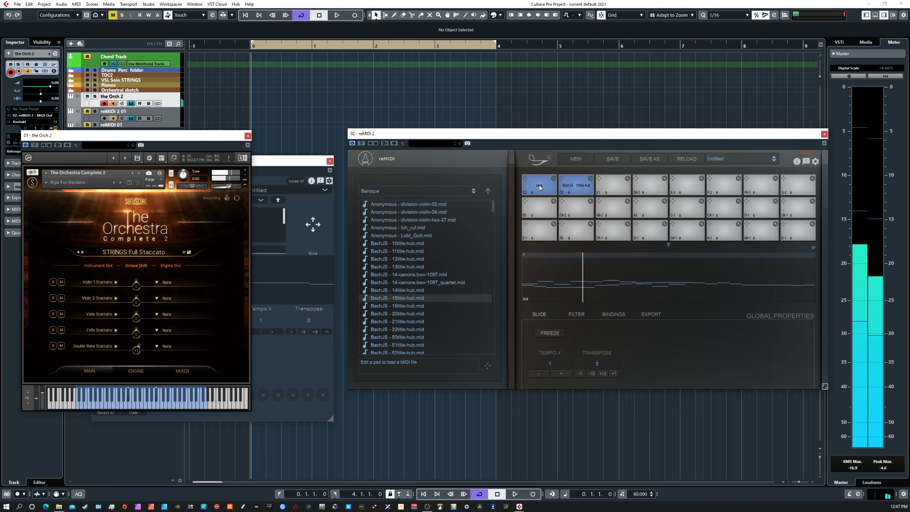
{"action": "left_click", "coordinate": [539, 185]}
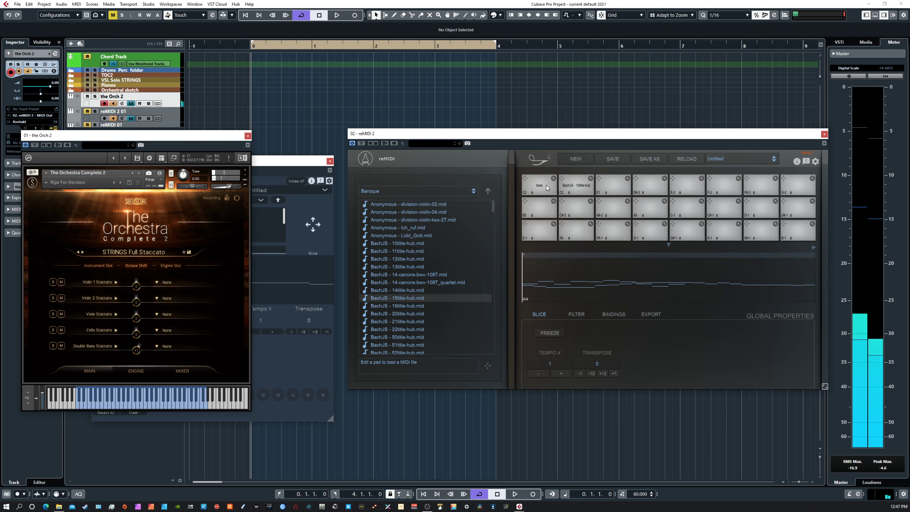
{"action": "left_click", "coordinate": [577, 187]}
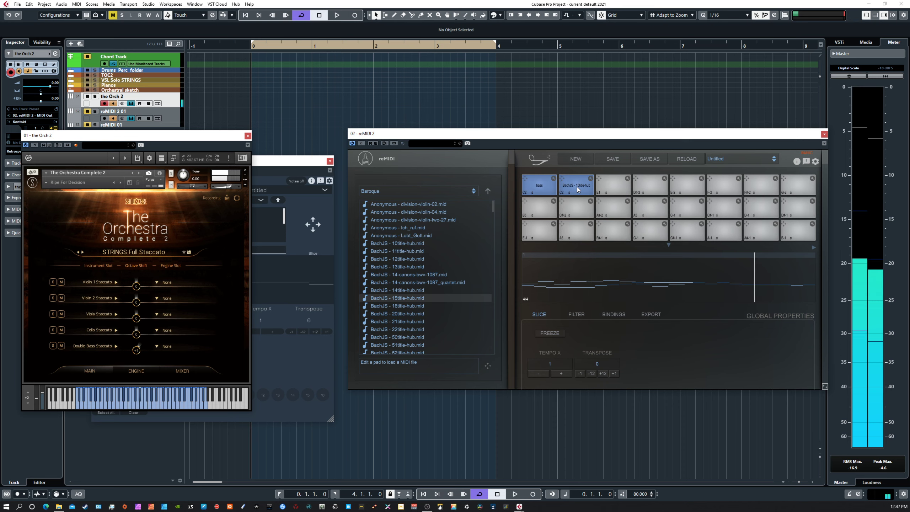
Transpose the bass pad by -12, close its properties and audition both pads together.
{"action": "left_click", "coordinate": [555, 178]}
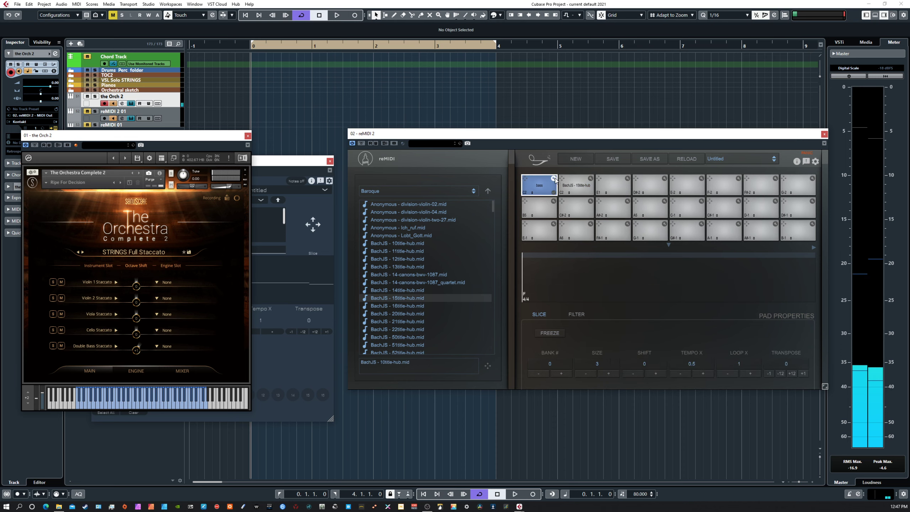
{"action": "left_click", "coordinate": [540, 185]}
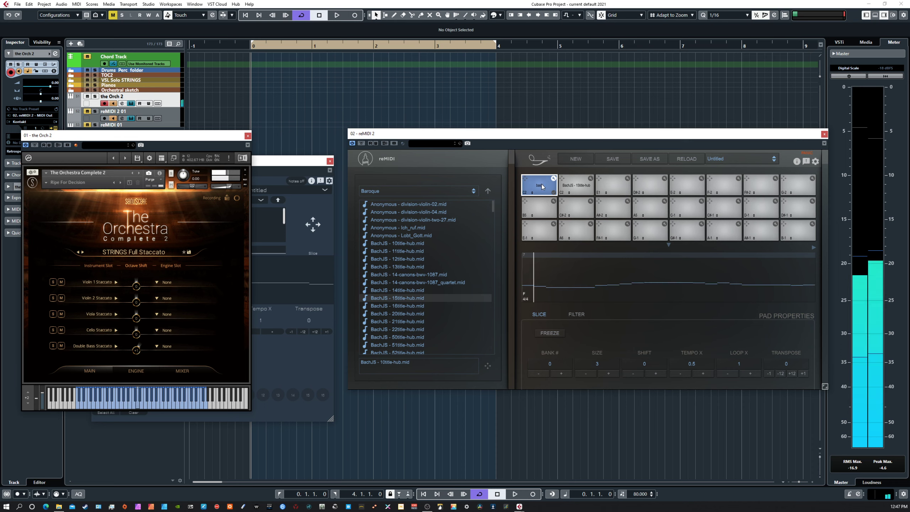
{"action": "left_click", "coordinate": [571, 314]}
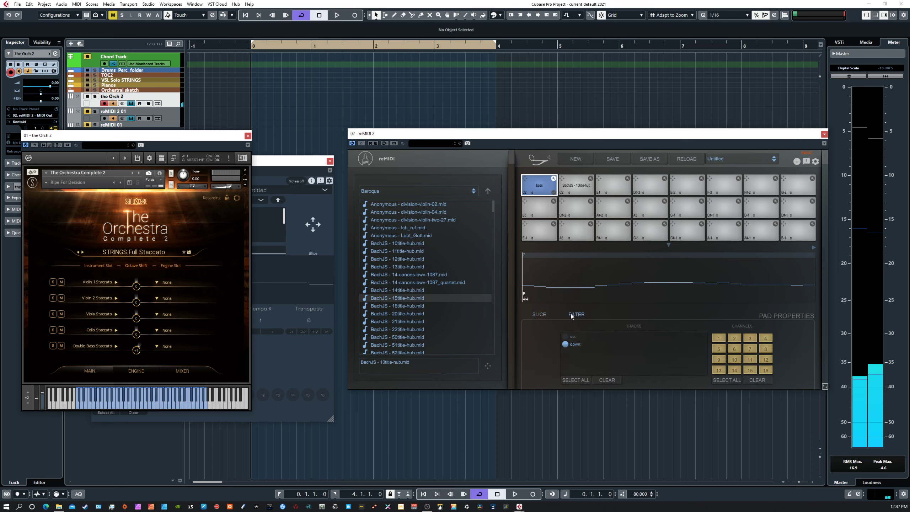
{"action": "left_click", "coordinate": [541, 314]}
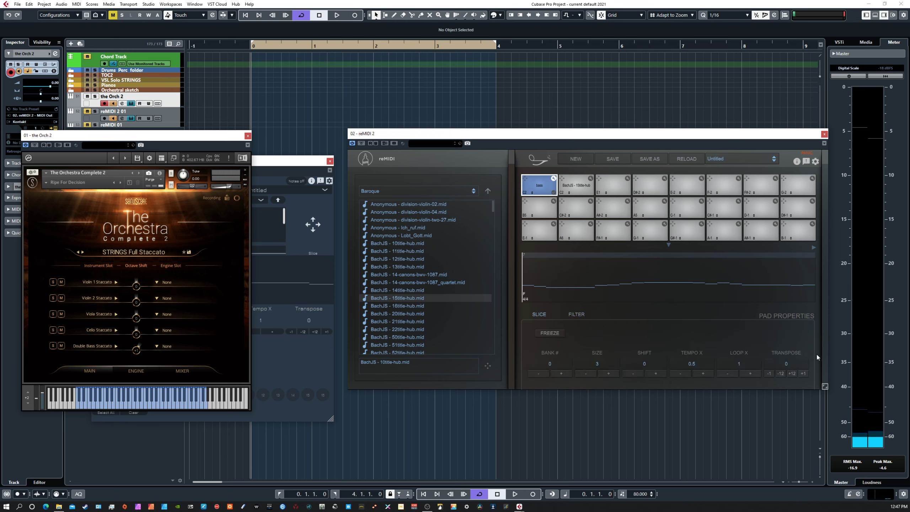
{"action": "left_click", "coordinate": [779, 374]}
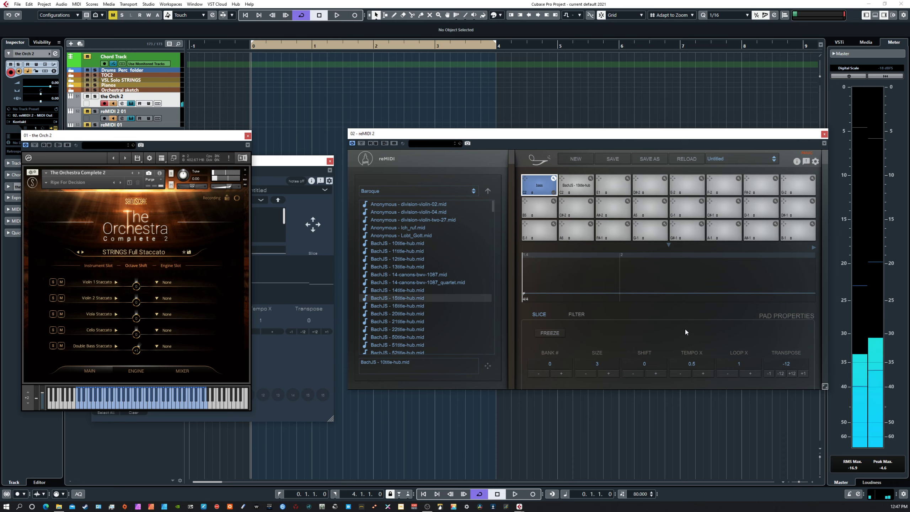
{"action": "left_click", "coordinate": [539, 187]}
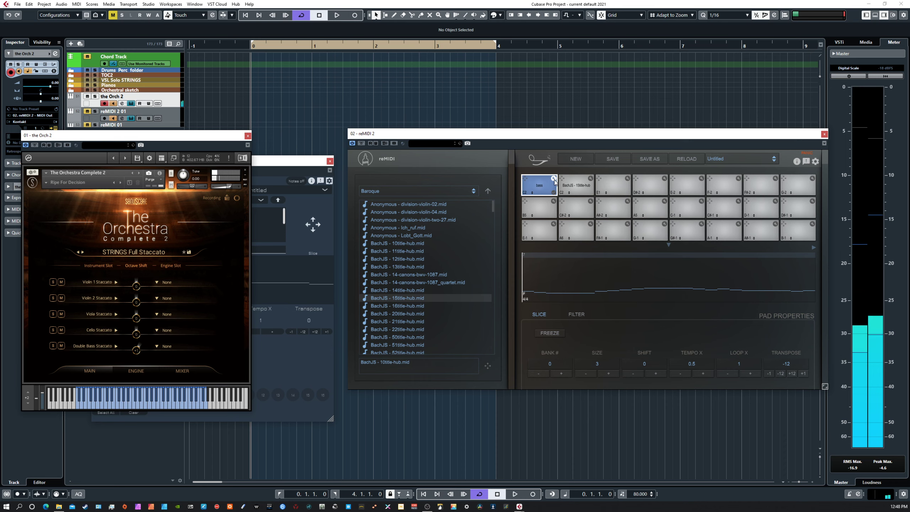
{"action": "left_click", "coordinate": [553, 181]}
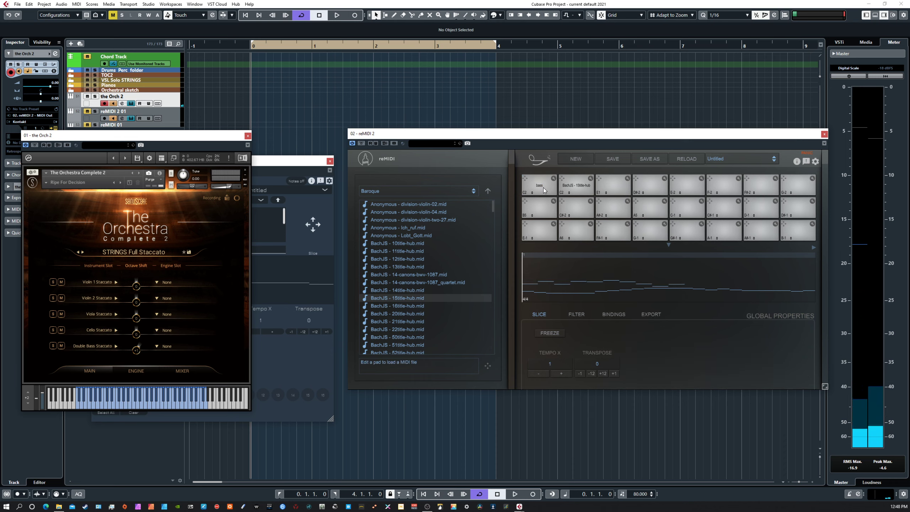
{"action": "left_click", "coordinate": [543, 189]}
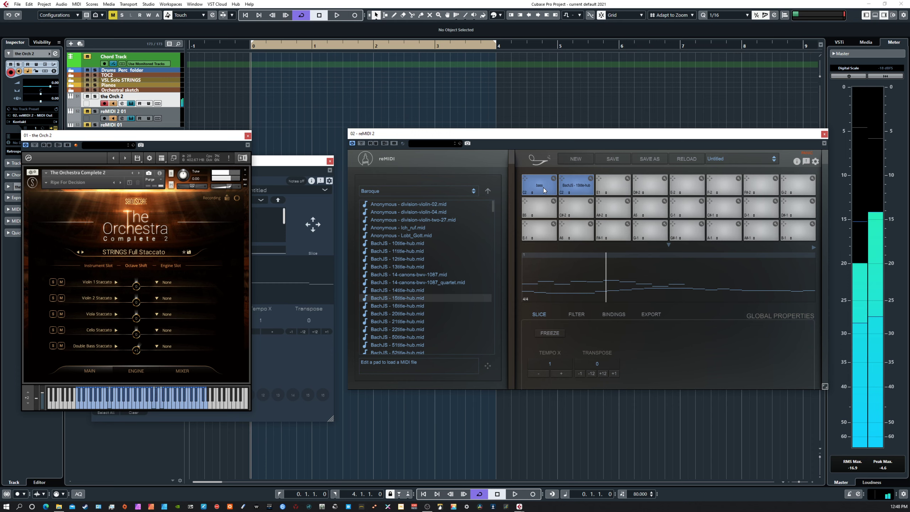
{"action": "left_click", "coordinate": [543, 190]}
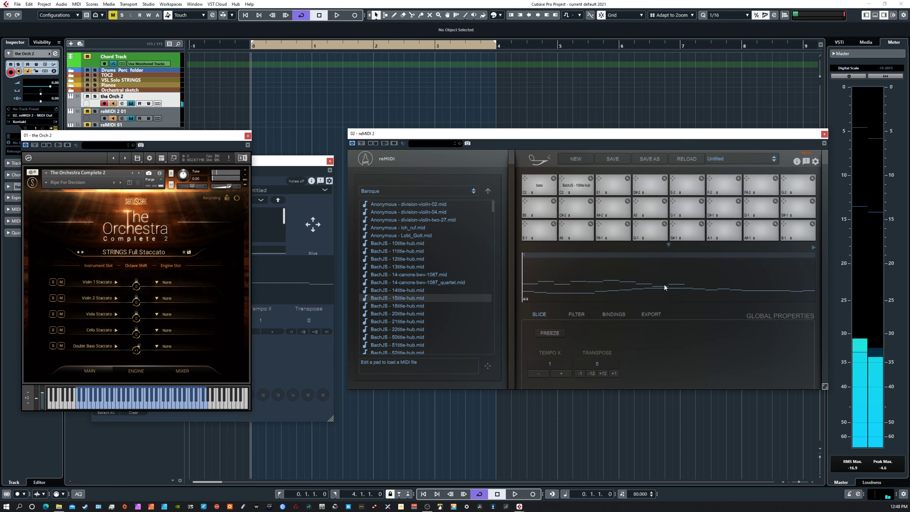
Rename the BachJS pad beside the bass pad as stacc.
{"action": "left_click", "coordinate": [574, 185]}
{"action": "right_click", "coordinate": [574, 185]}
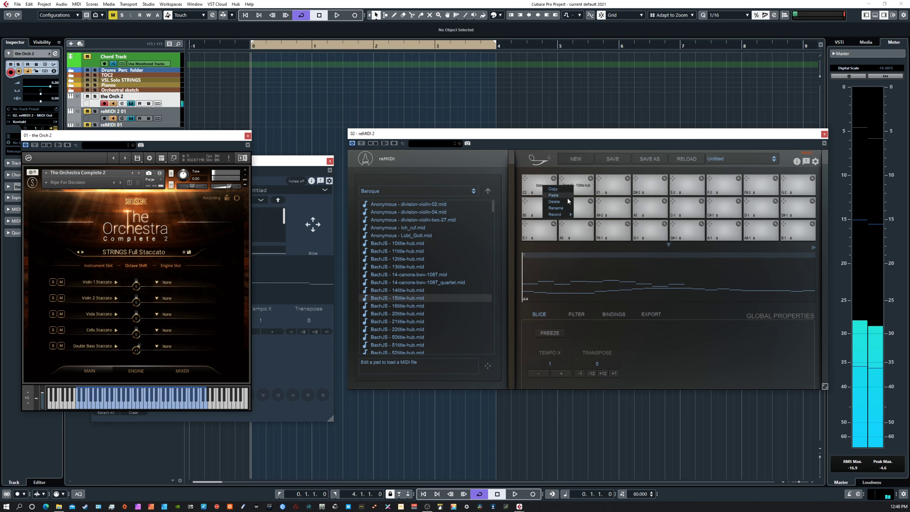
{"action": "left_click", "coordinate": [564, 208]}
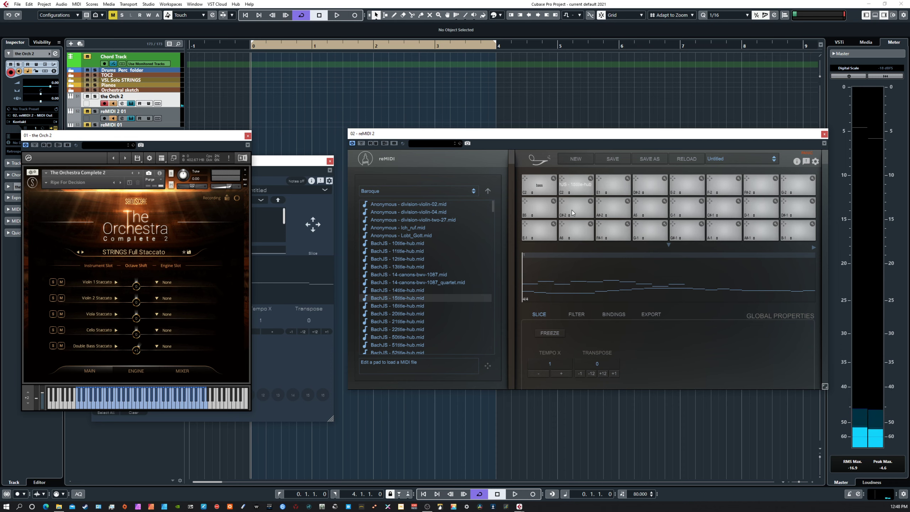
{"action": "type", "text": "stacc"}
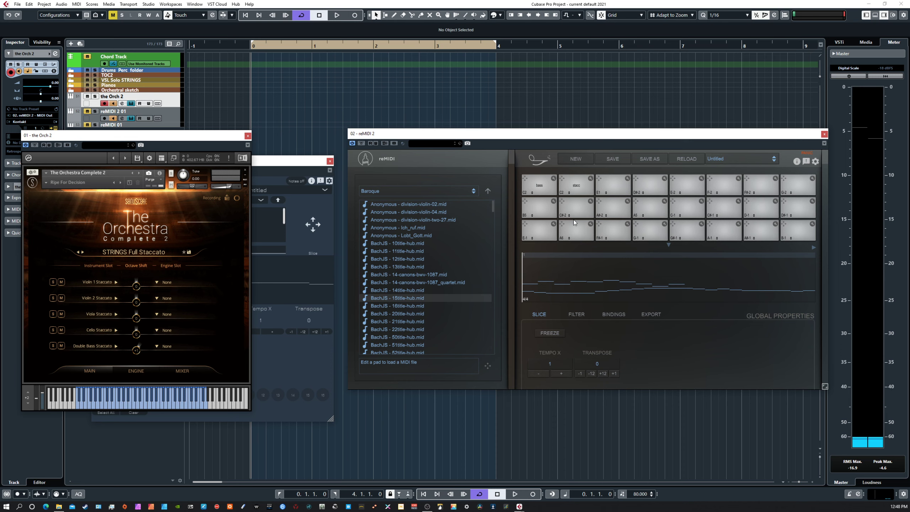
Place the bass pad's MIDI at bar 0 of the Orch 2 track with the stacc pad's MIDI following, and delete the surplus ending.
{"action": "left_click", "coordinate": [541, 183]}
{"action": "left_click_drag", "start_coordinate": [524, 179], "coordinate": [256, 100]}
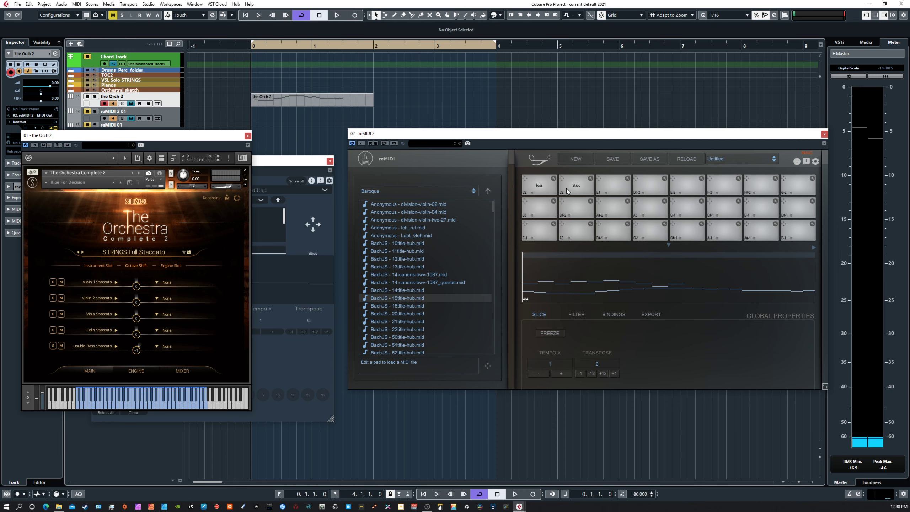
{"action": "left_click_drag", "start_coordinate": [563, 178], "coordinate": [363, 102]}
{"action": "left_click", "coordinate": [366, 103]}
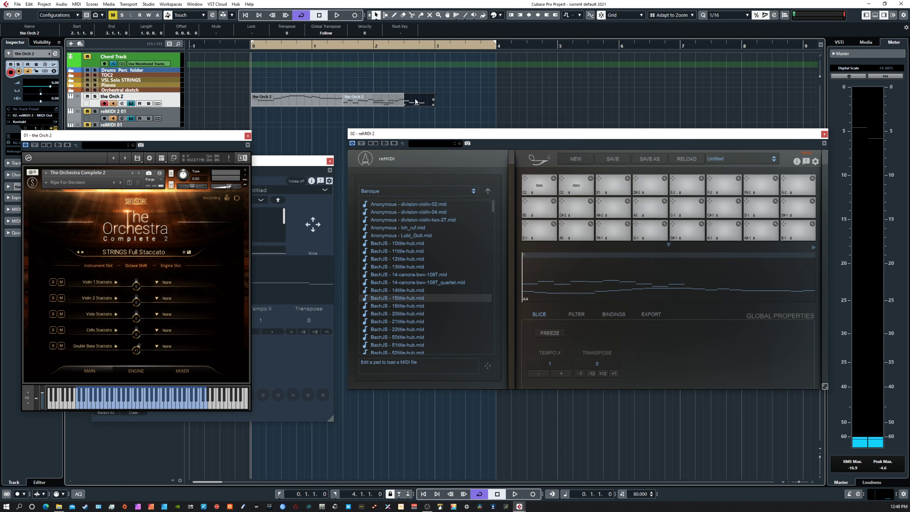
{"action": "key", "text": "Delete"}
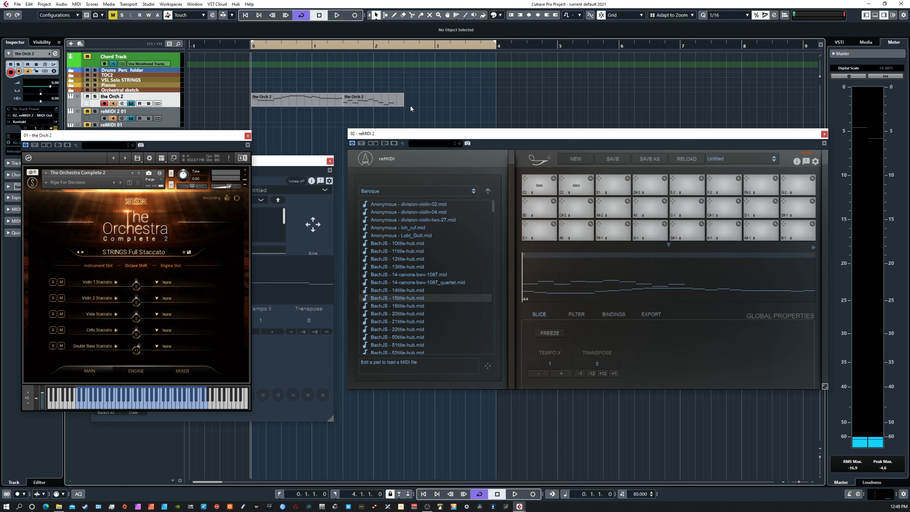
Set the locators around both MIDI parts on the Orch 2 track, play them back and return to the start.
{"action": "left_click_drag", "start_coordinate": [410, 105], "coordinate": [280, 80]}
{"action": "key", "text": "p"}
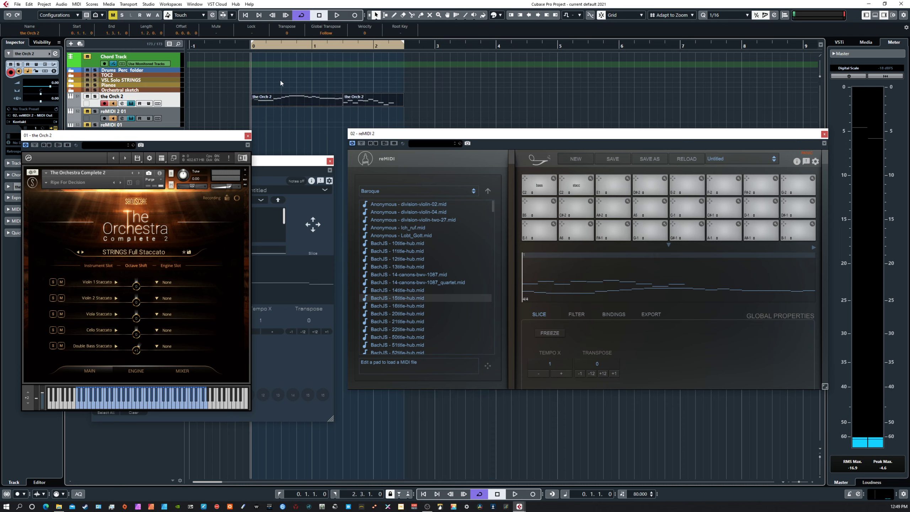
{"action": "key", "text": "space"}
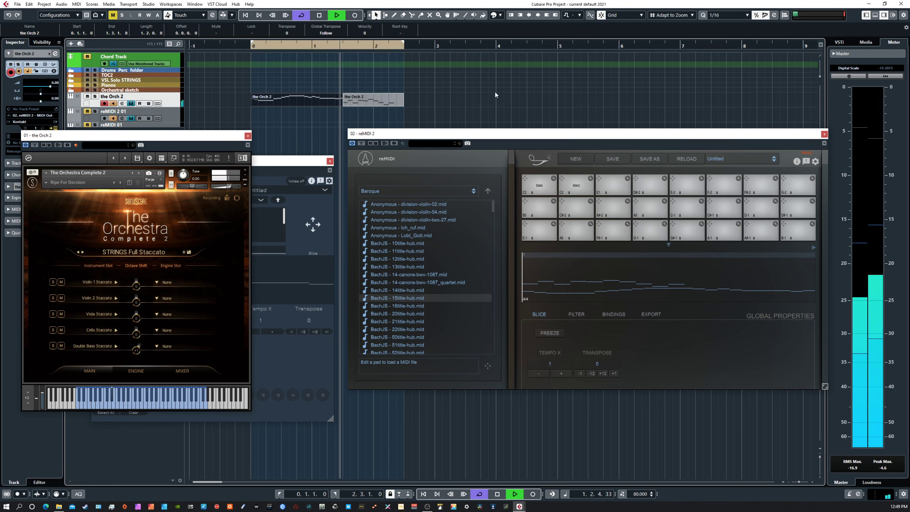
{"action": "key", "text": "space"}
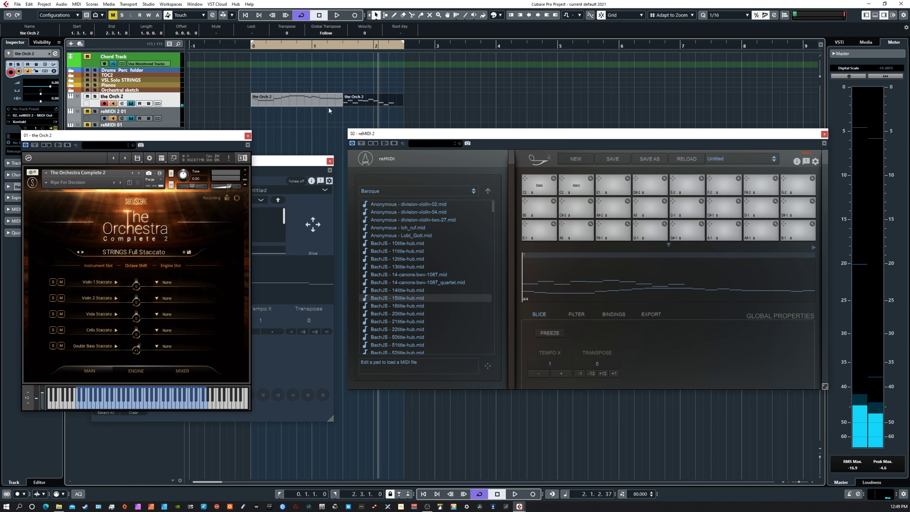
{"action": "left_click", "coordinate": [541, 185]}
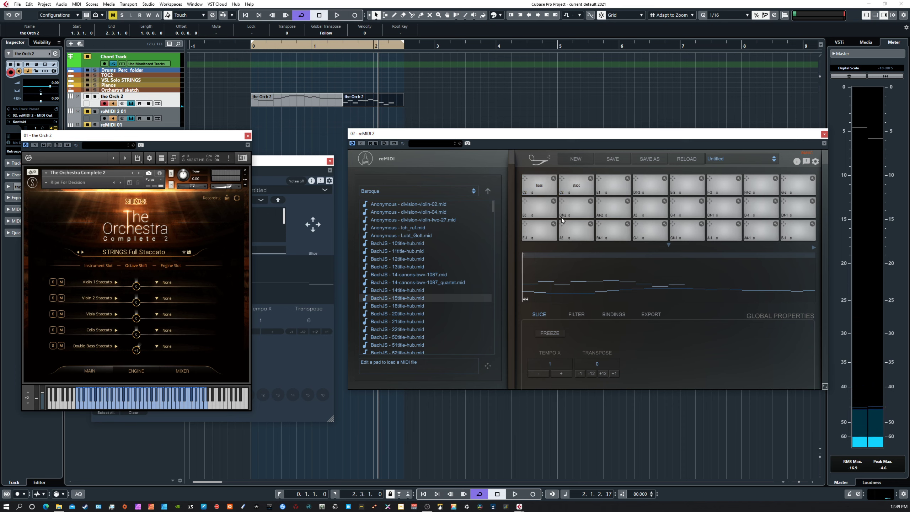
{"action": "key", "text": "KP_1"}
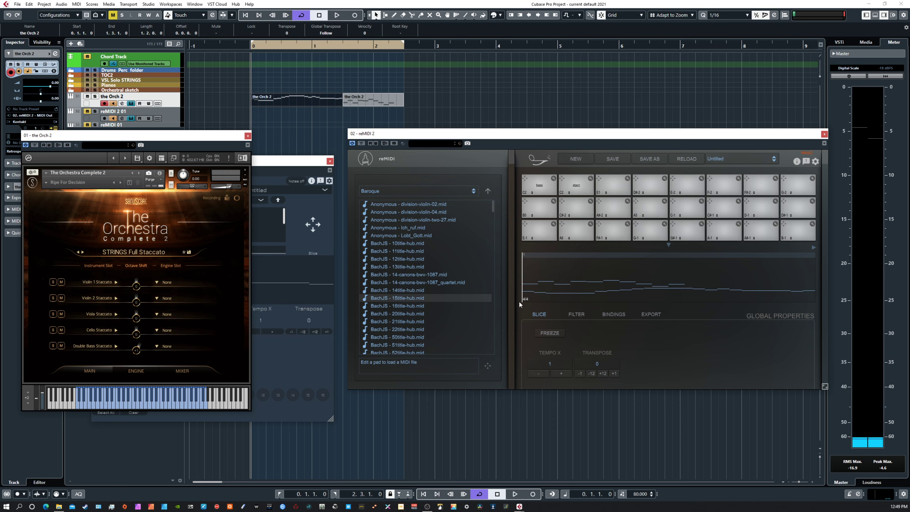
Open the bass pad's properties and clear the Orchestra window away so the original reMIDI window stands beside reMIDI 2.
{"action": "left_click", "coordinate": [553, 179]}
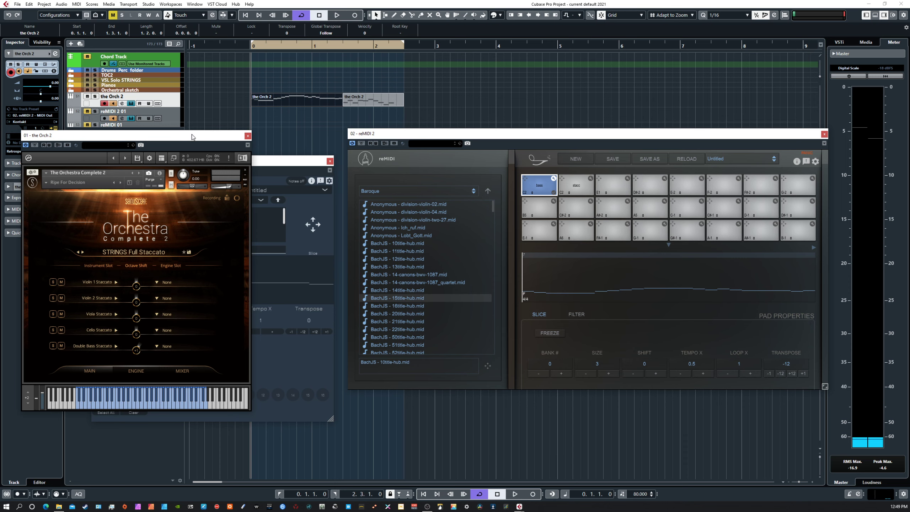
{"action": "left_click_drag", "start_coordinate": [192, 136], "coordinate": [0, 145]}
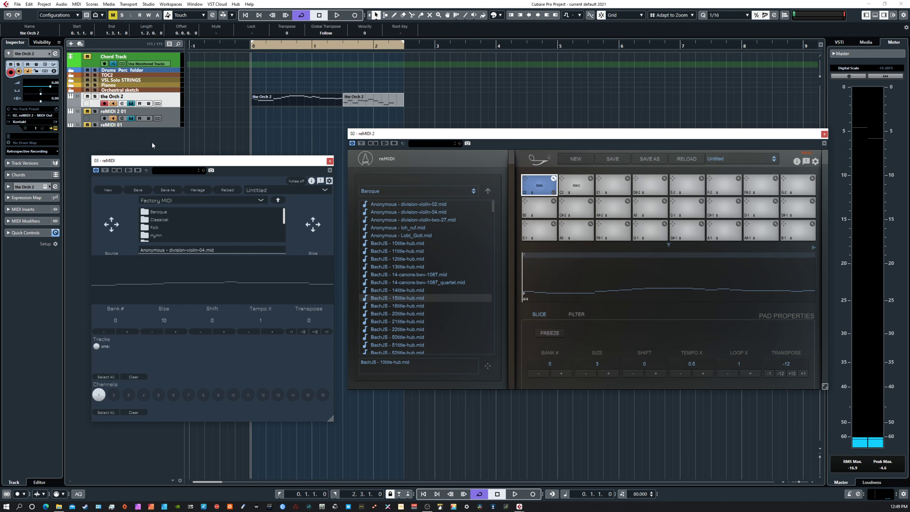
{"action": "mouse_move", "coordinate": [161, 165]}
{"action": "left_mouse_down"}
{"action": "mouse_move", "coordinate": [154, 155]}
{"action": "mouse_move", "coordinate": [145, 163]}
{"action": "left_mouse_up"}
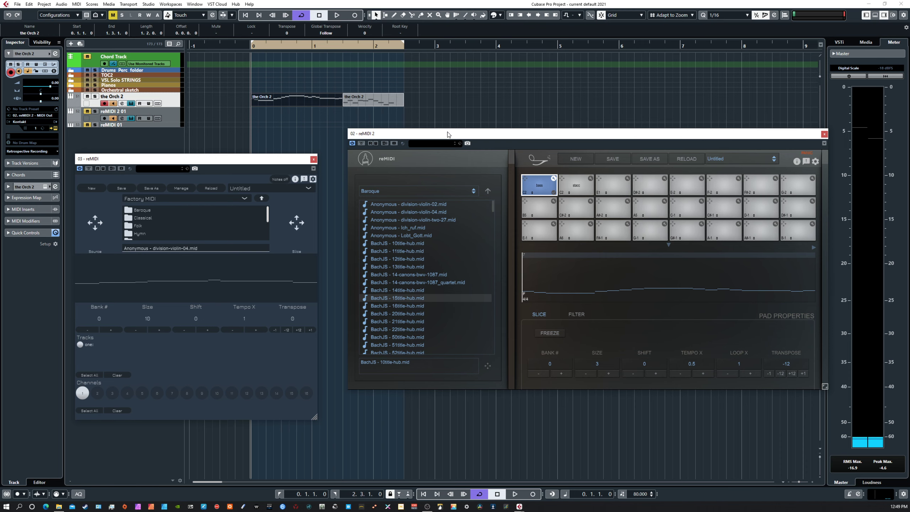
Bring the Orchestra window back in front of the original reMIDI beside reMIDI 2, and browse the Baroque MIDI files.
{"action": "mouse_move", "coordinate": [445, 133]}
{"action": "left_mouse_down"}
{"action": "mouse_move", "coordinate": [437, 156]}
{"action": "mouse_move", "coordinate": [453, 128]}
{"action": "left_mouse_up"}
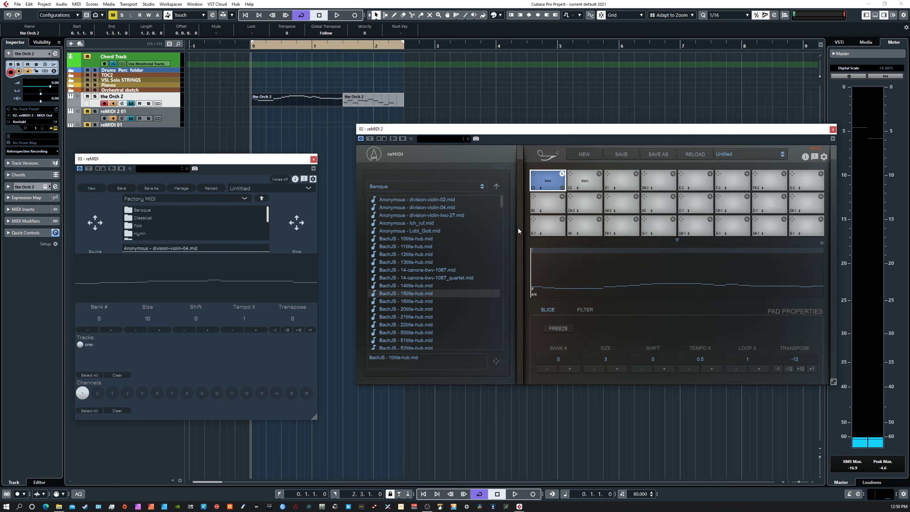
{"action": "left_click_drag", "start_coordinate": [0, 215], "coordinate": [237, 147]}
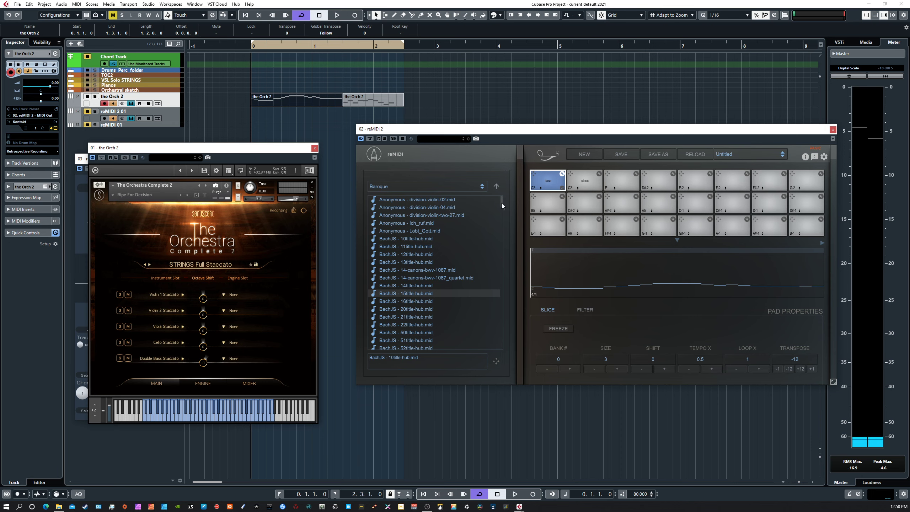
{"action": "left_click_drag", "start_coordinate": [501, 204], "coordinate": [428, 267]}
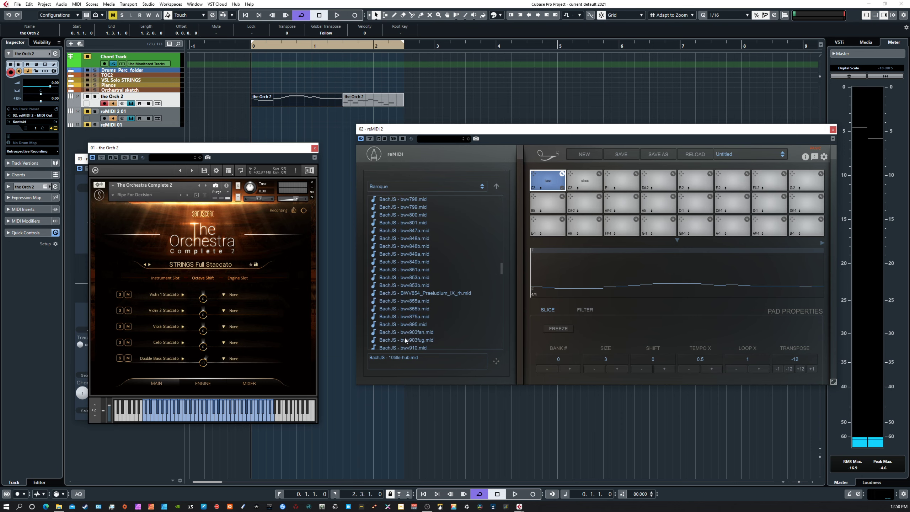
{"action": "left_click_drag", "start_coordinate": [502, 271], "coordinate": [496, 199]}
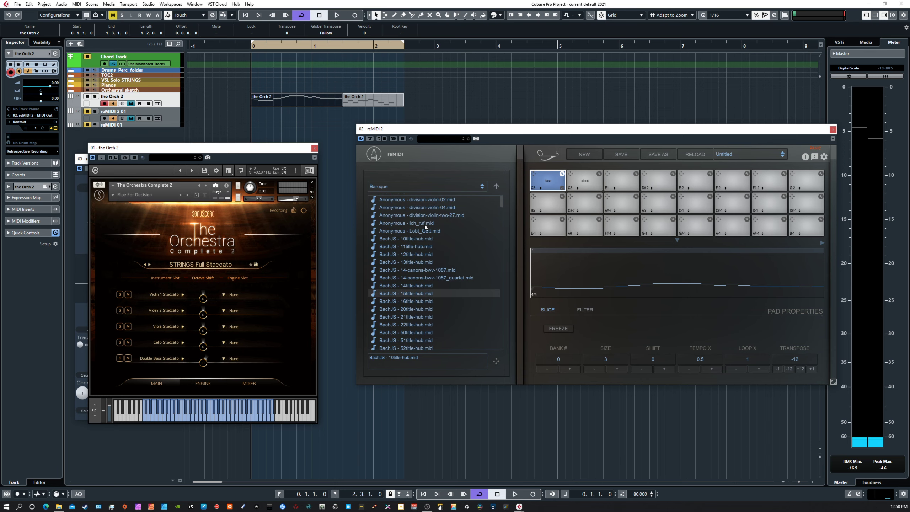
Load BachJS - 11title-hub.mid onto the stacc pad and BachJS - 22title-hub.mid onto the empty pad after it.
{"action": "left_click", "coordinate": [601, 176]}
{"action": "left_click", "coordinate": [415, 246]}
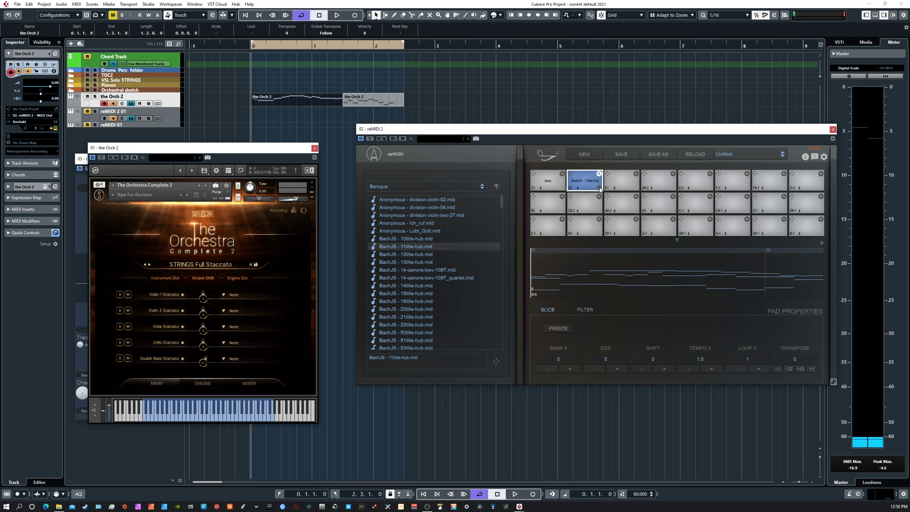
{"action": "left_click", "coordinate": [624, 181]}
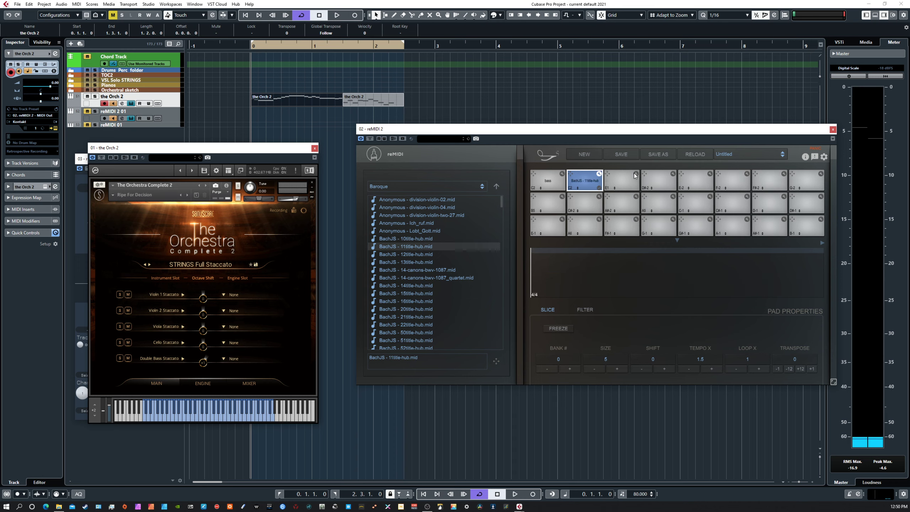
{"action": "left_click", "coordinate": [416, 324]}
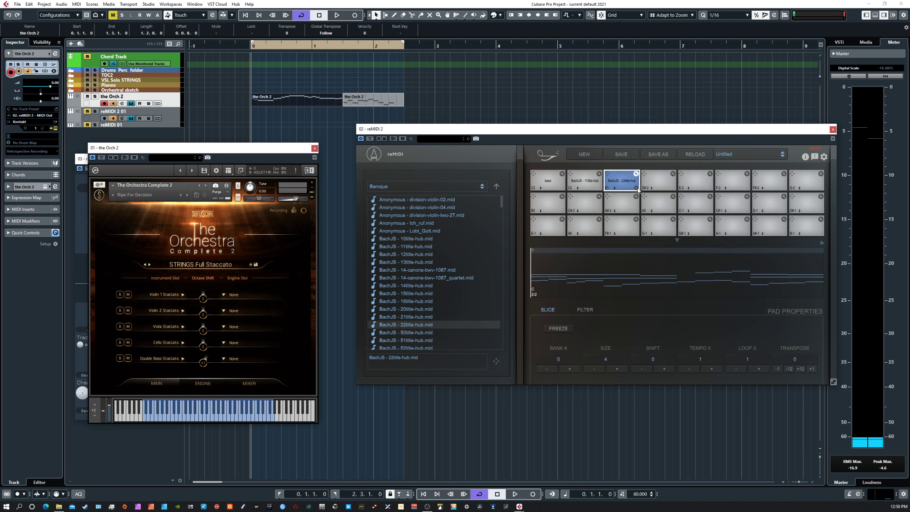
Play the bass pad and the BachJS - 11title-hub pad to hear them through the Orchestra instrument.
{"action": "left_click", "coordinate": [547, 181]}
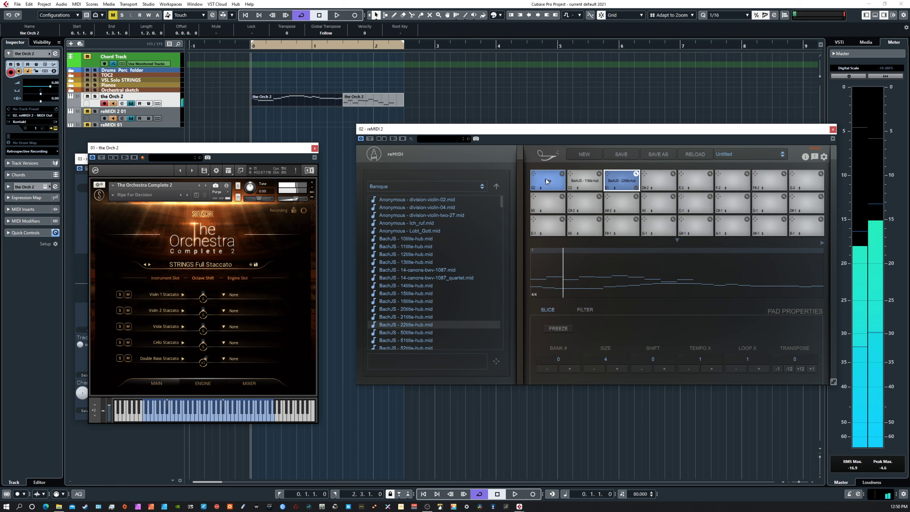
{"action": "left_click", "coordinate": [580, 186]}
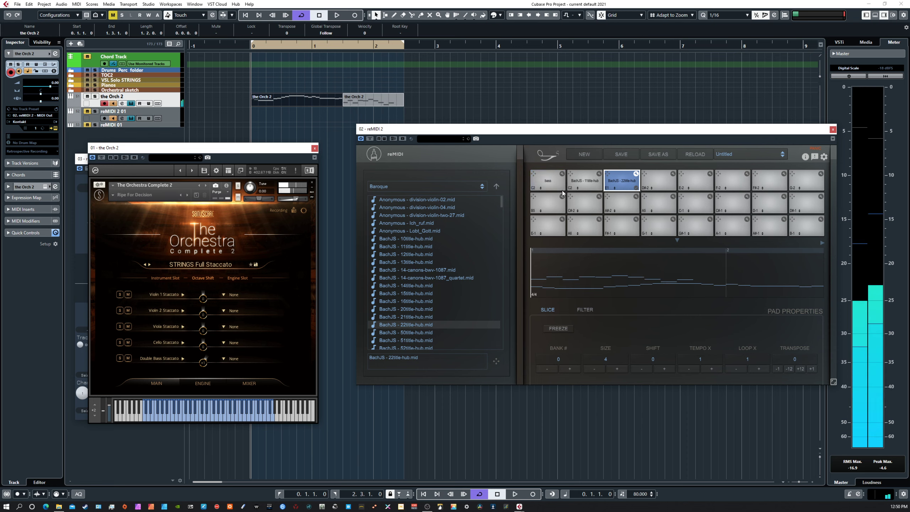
{"action": "mouse_move", "coordinate": [494, 360]}
{"action": "left_mouse_down"}
{"action": "mouse_move", "coordinate": [417, 167]}
{"action": "mouse_move", "coordinate": [408, 113]}
{"action": "mouse_move", "coordinate": [416, 108]}
{"action": "mouse_move", "coordinate": [500, 360]}
{"action": "left_mouse_up"}
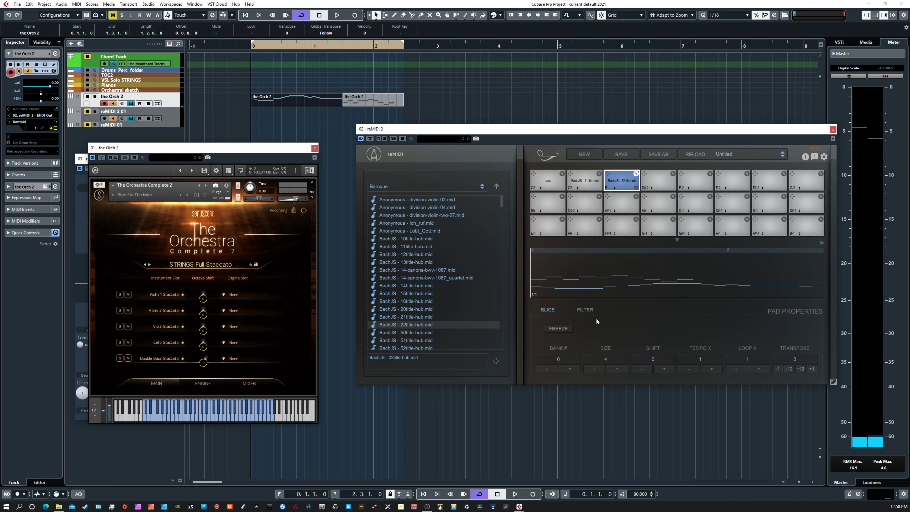
Review the BachJS - 22title-hub pad's track and channel filters, and leave pad editing to view the global export options.
{"action": "left_click", "coordinate": [584, 310]}
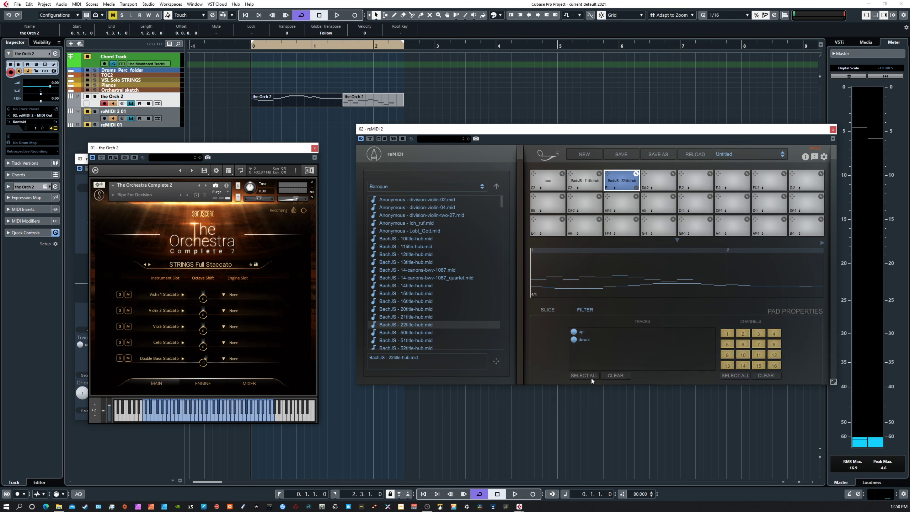
{"action": "left_click", "coordinate": [635, 174]}
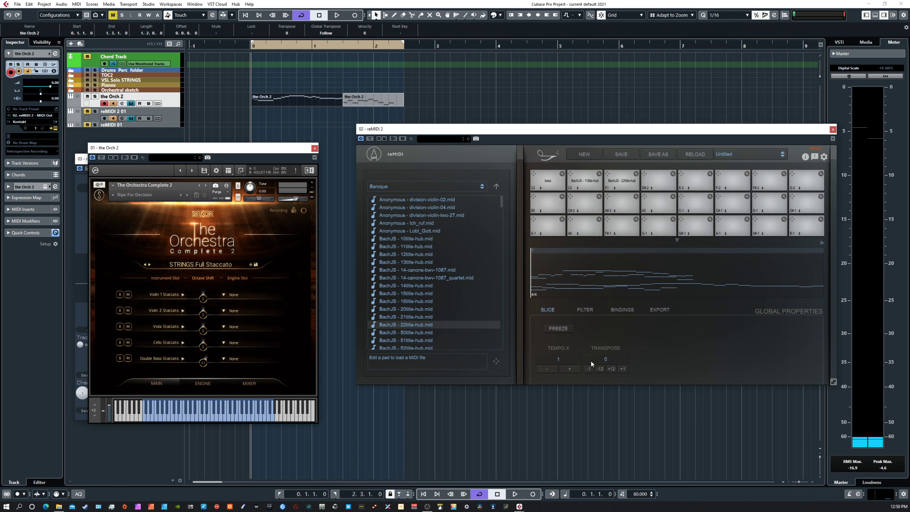
{"action": "left_click", "coordinate": [658, 310]}
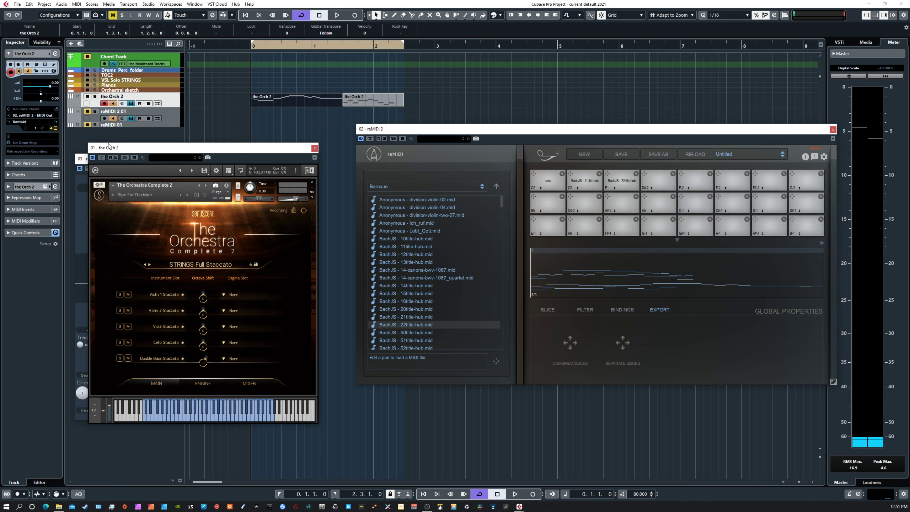
Lower the Orchestra window out of the way and raise the original reMIDI window level with reMIDI 2.
{"action": "left_click_drag", "start_coordinate": [182, 149], "coordinate": [218, 301]}
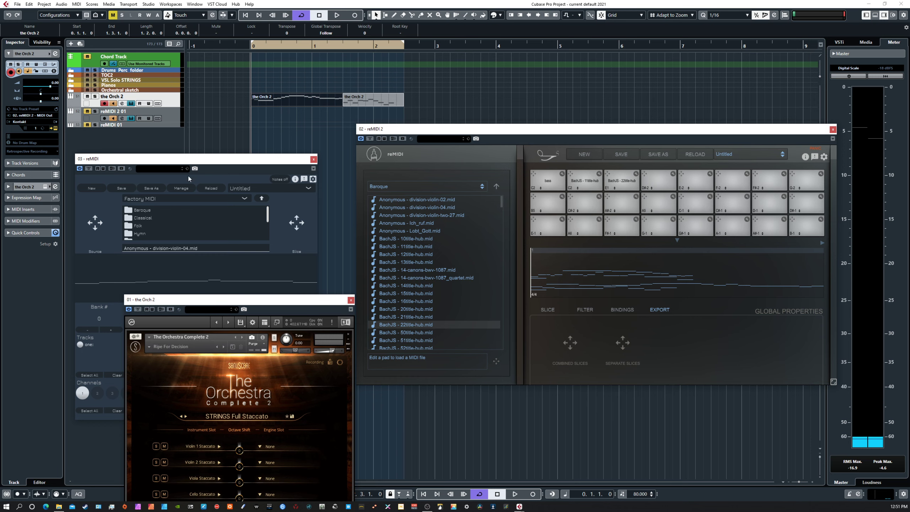
{"action": "left_click_drag", "start_coordinate": [207, 160], "coordinate": [220, 128]}
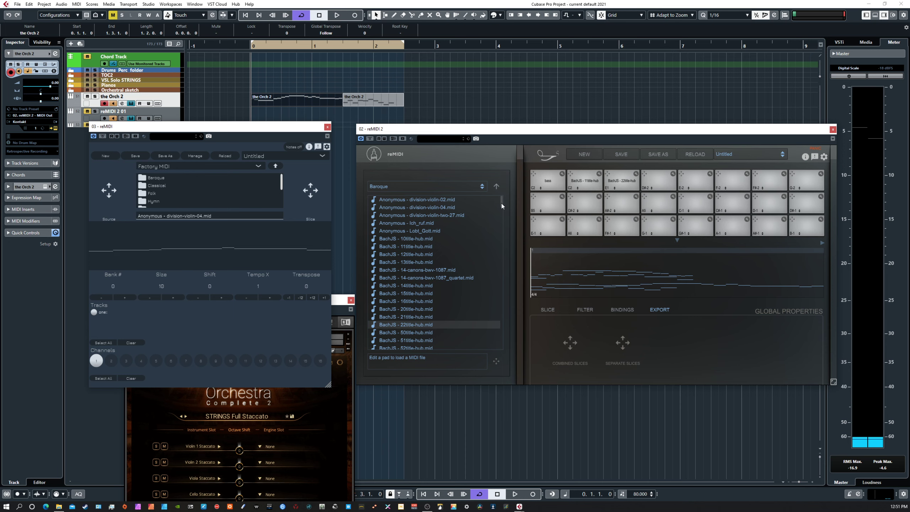
View the reMIDI 2 prompt for saving the preset under a new name, and cancel it.
{"action": "mouse_move", "coordinate": [502, 204]}
{"action": "left_mouse_down"}
{"action": "mouse_move", "coordinate": [495, 275]}
{"action": "mouse_move", "coordinate": [488, 204]}
{"action": "left_mouse_up"}
{"action": "left_click", "coordinate": [663, 155]}
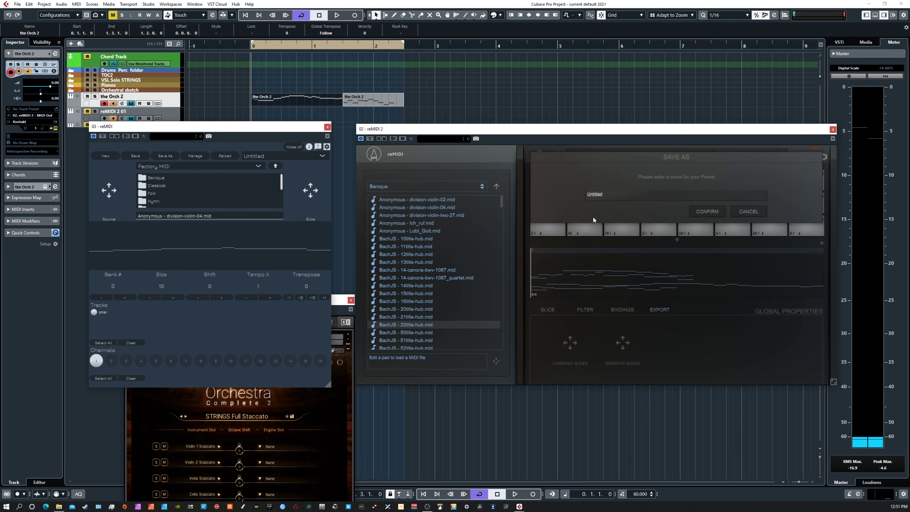
{"action": "left_click", "coordinate": [742, 211]}
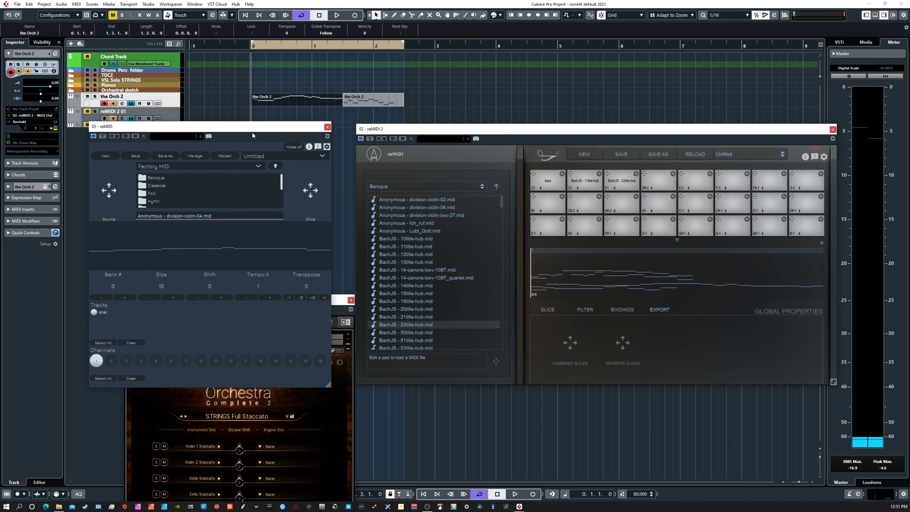
{"action": "mouse_move", "coordinate": [258, 131]}
{"action": "left_mouse_down"}
{"action": "mouse_move", "coordinate": [271, 170]}
{"action": "mouse_move", "coordinate": [250, 153]}
{"action": "mouse_move", "coordinate": [253, 128]}
{"action": "left_mouse_up"}
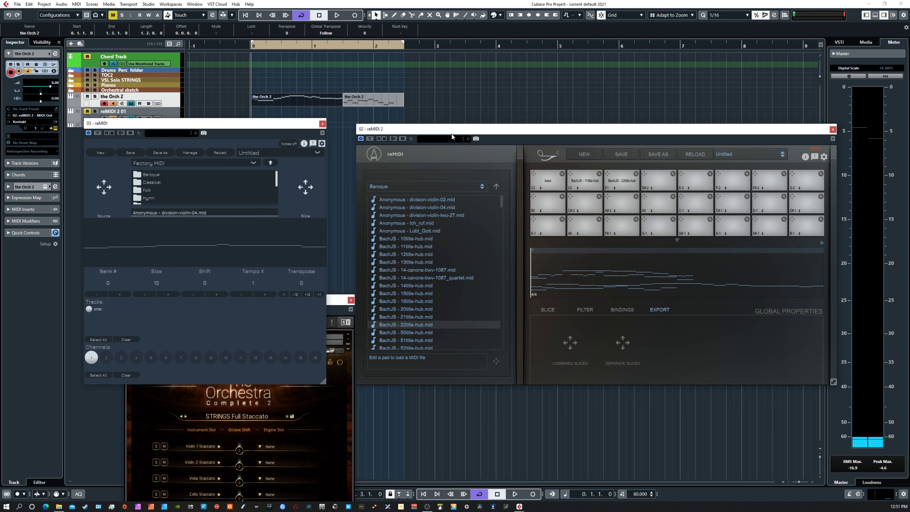
{"action": "left_click_drag", "start_coordinate": [452, 129], "coordinate": [444, 115]}
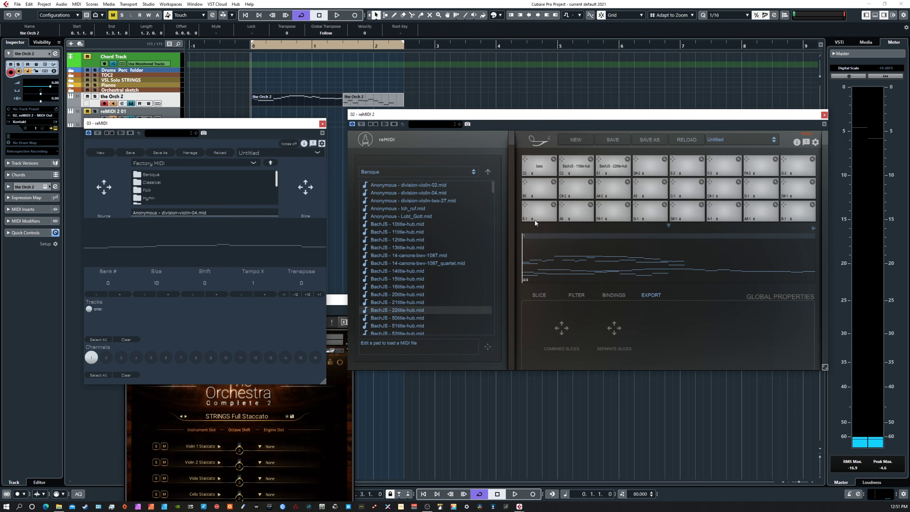
{"action": "left_click_drag", "start_coordinate": [484, 120], "coordinate": [479, 136]}
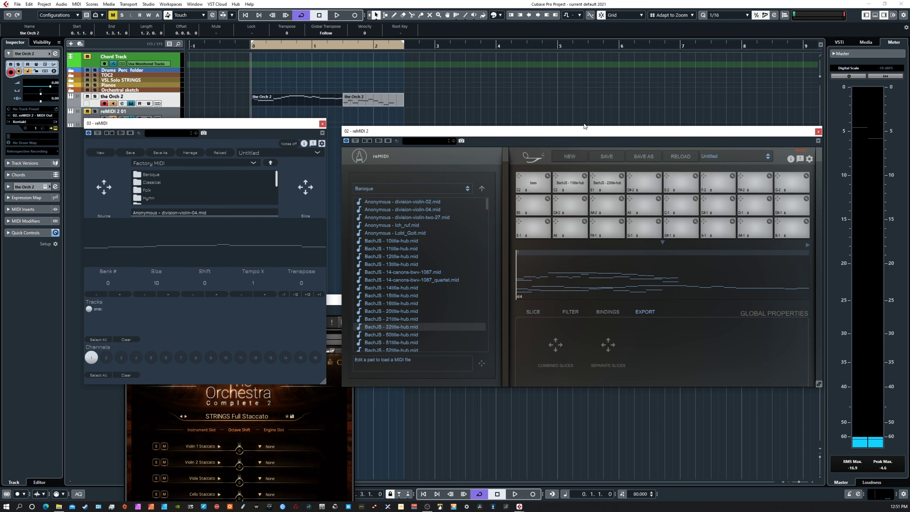
{"action": "left_click_drag", "start_coordinate": [512, 130], "coordinate": [508, 127]}
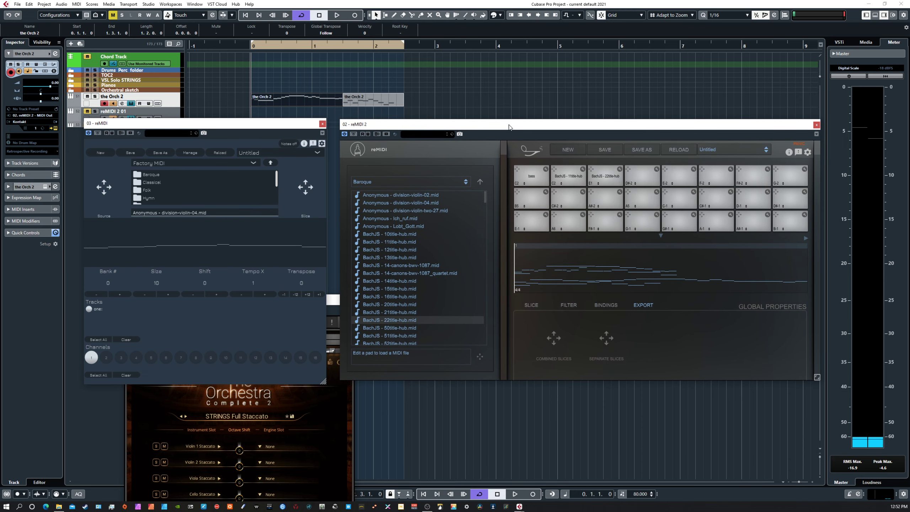
{"action": "left_click_drag", "start_coordinate": [517, 127], "coordinate": [518, 129]}
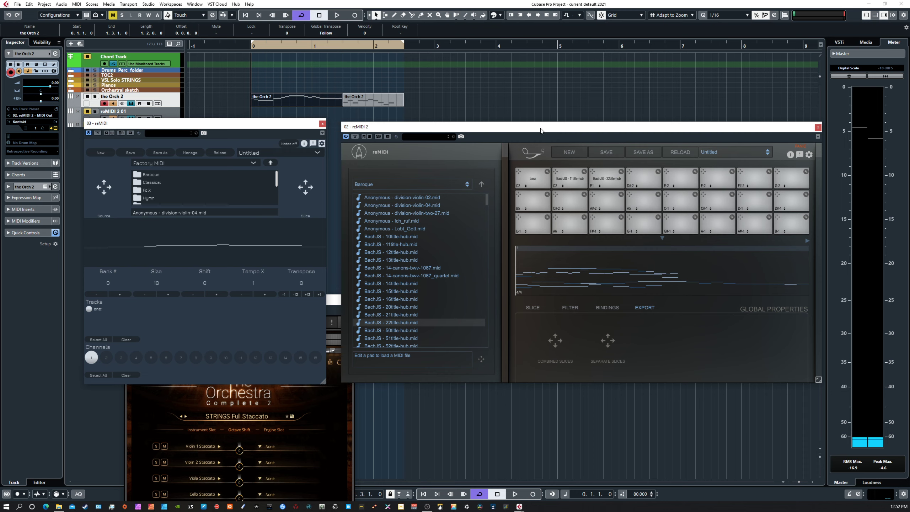
{"action": "left_click_drag", "start_coordinate": [550, 125], "coordinate": [546, 120]}
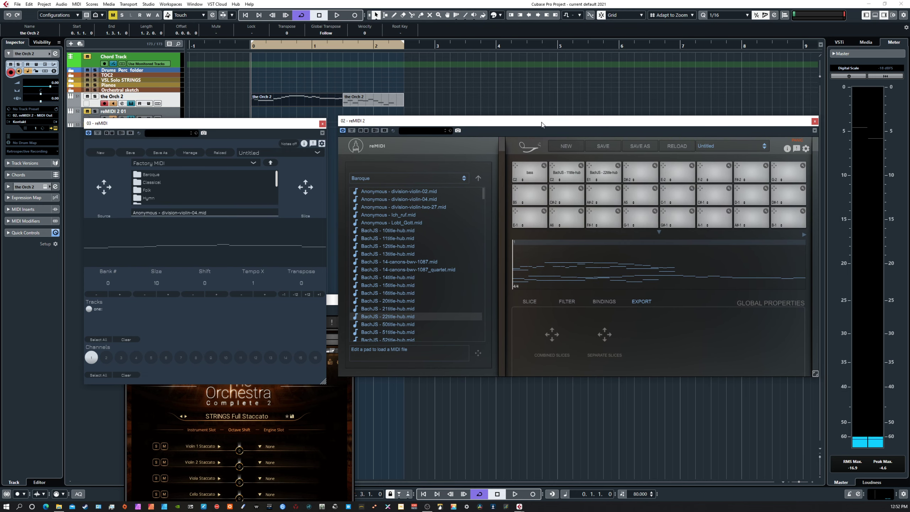